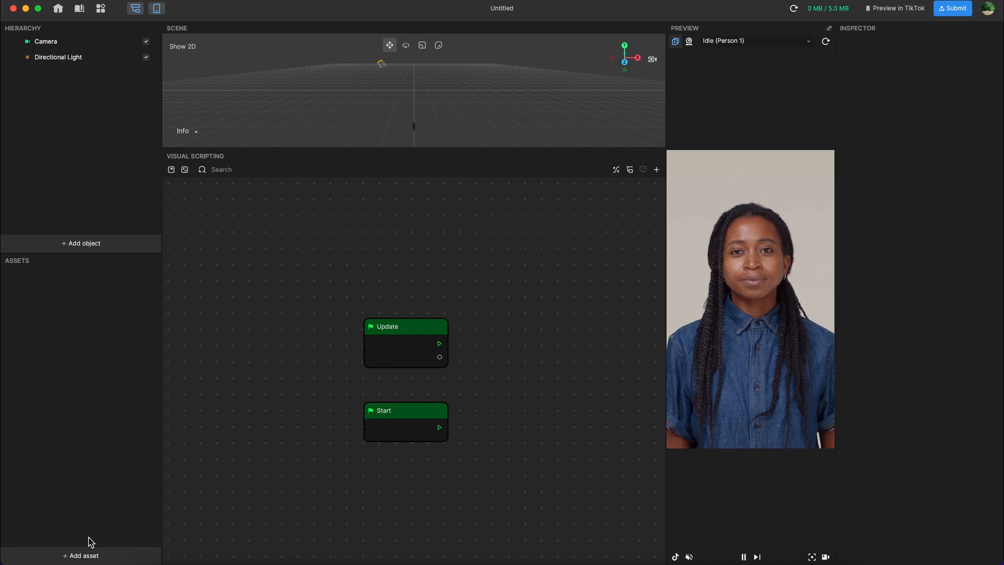
Step: Import Horror Face.fbx into the assets as a 3D face binding mesh
click(74, 553)
mouse_move(141, 472)
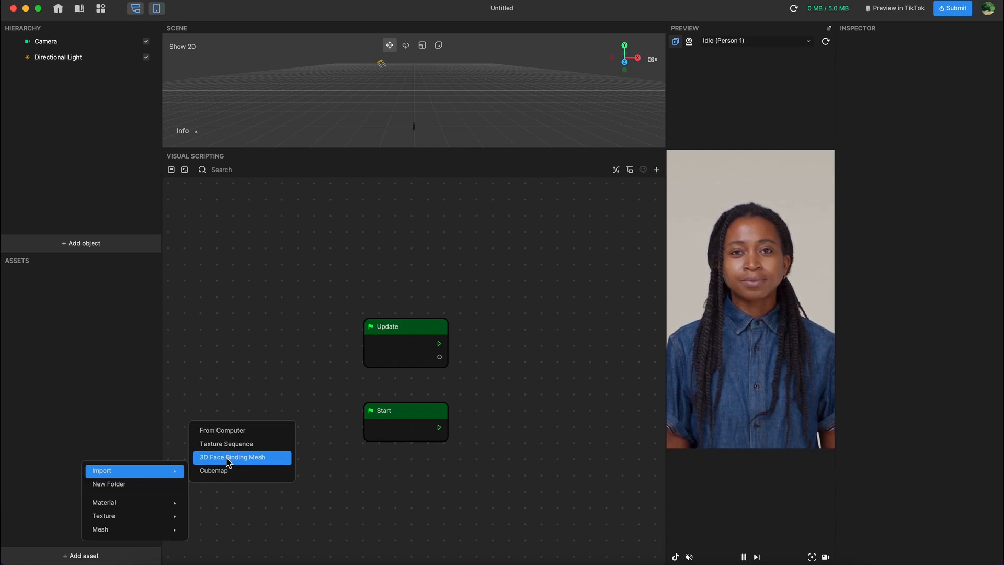
click(260, 462)
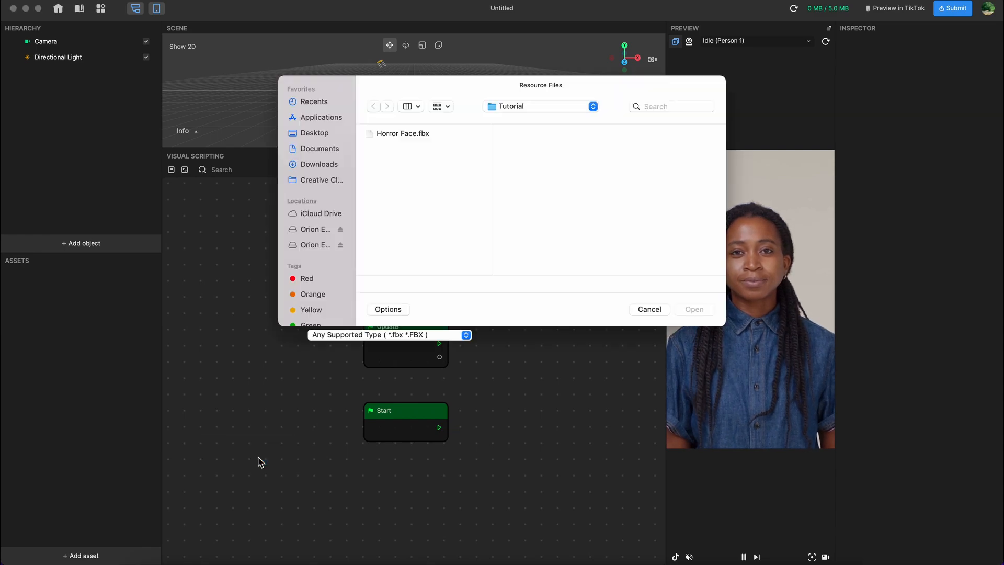
click(409, 134)
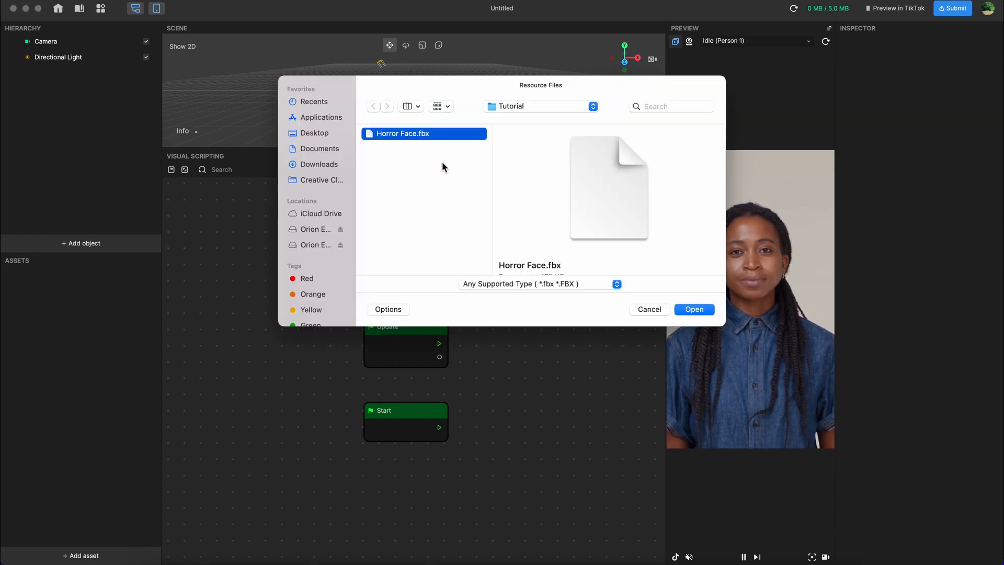
click(681, 309)
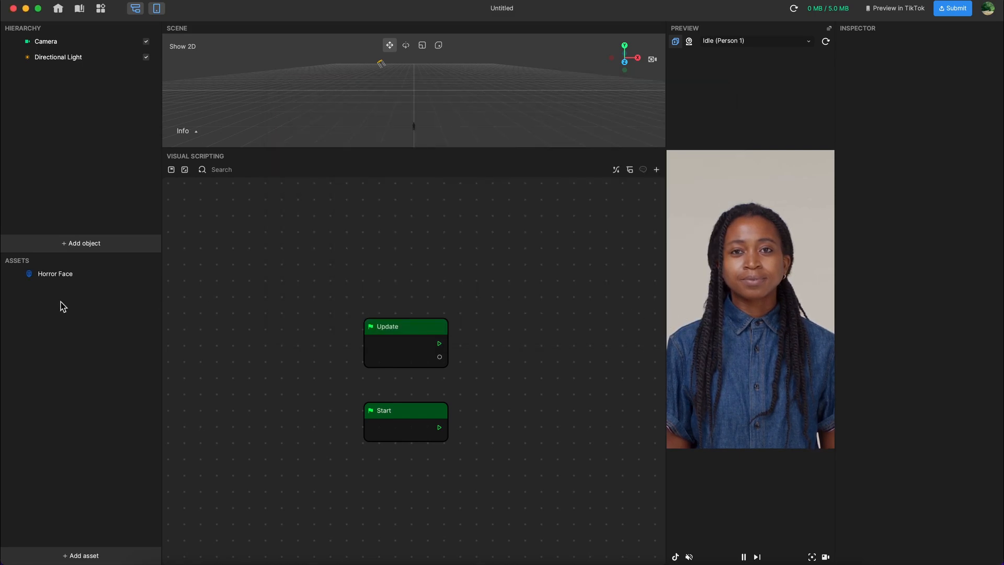
Step: Add the Horror Face mesh to the scene hierarchy and test its mouthOpen deformation weight
drag(50, 277, 69, 168)
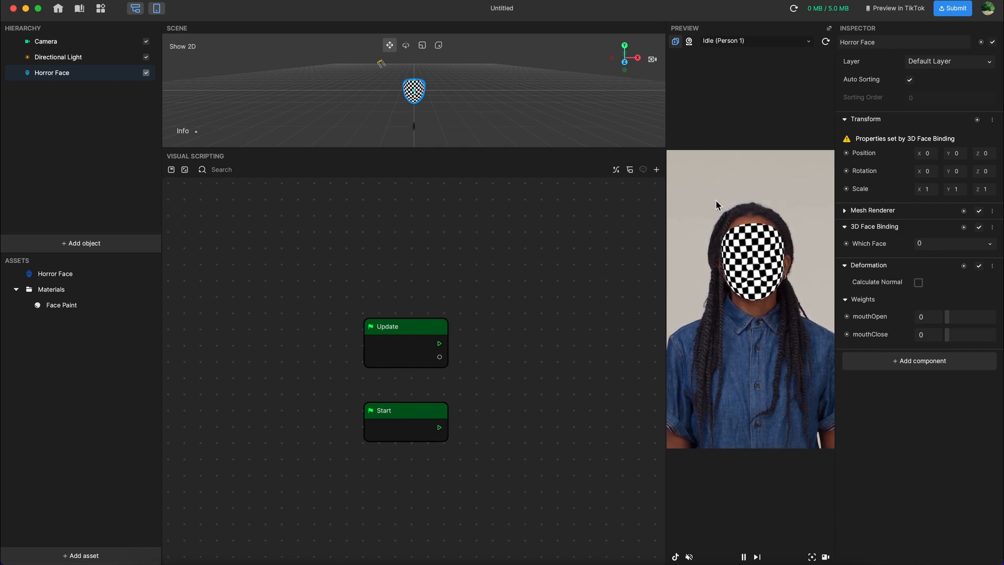
drag(947, 318, 916, 327)
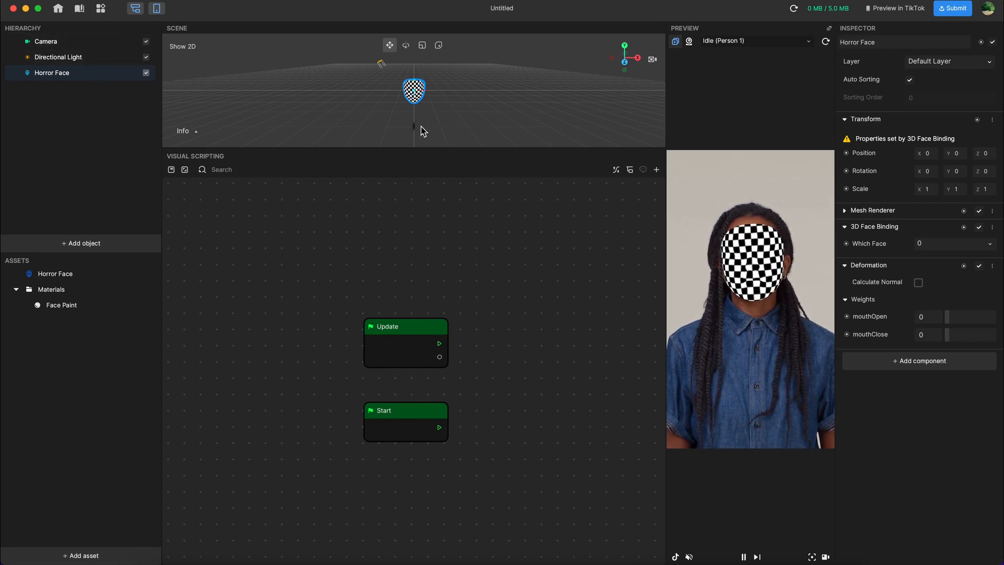
Step: Generate a texture from the Horror Face asset and assign it to the Face Paint material
click(90, 280)
click(933, 134)
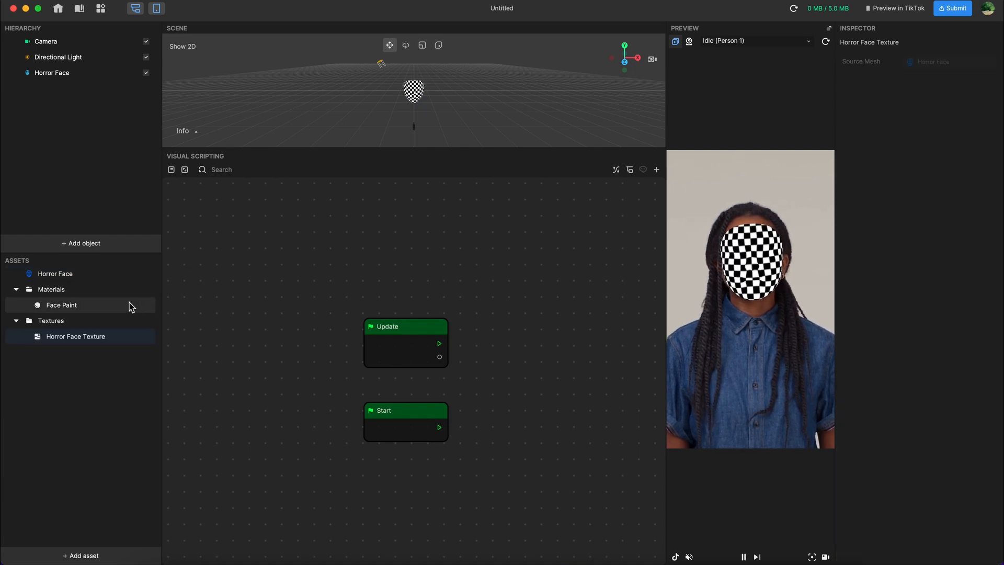
click(117, 309)
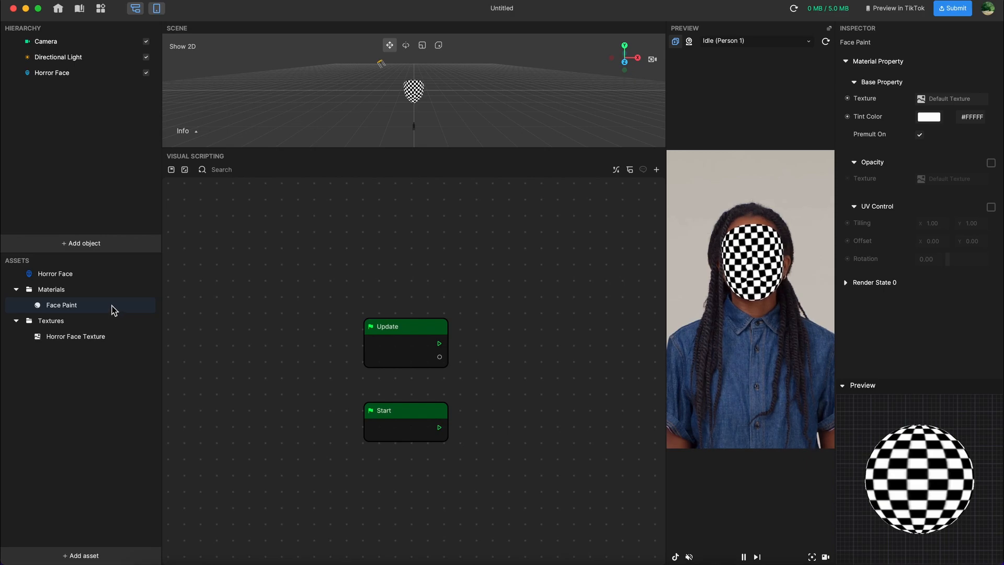
click(953, 100)
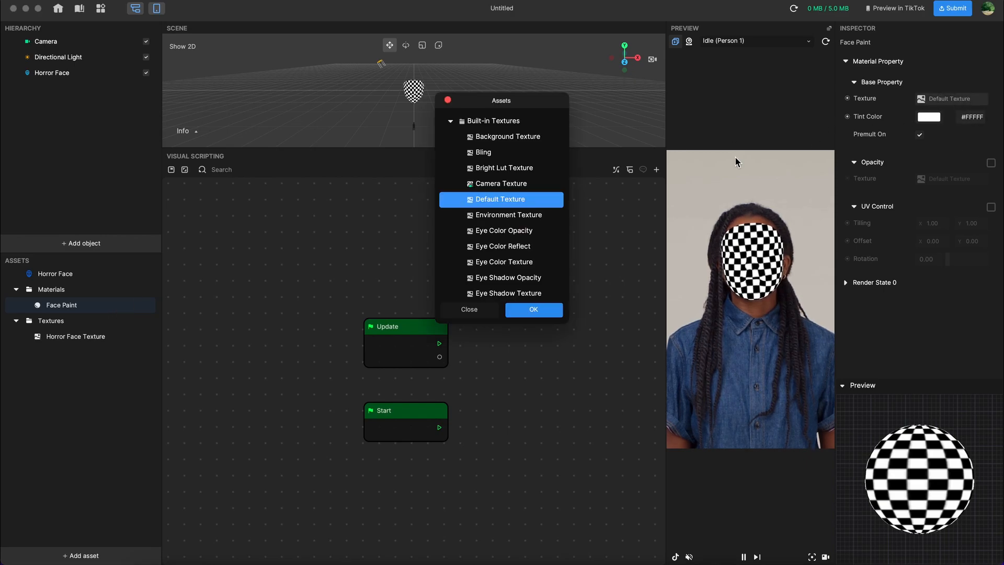
scroll(470, 236, down, 5)
click(496, 288)
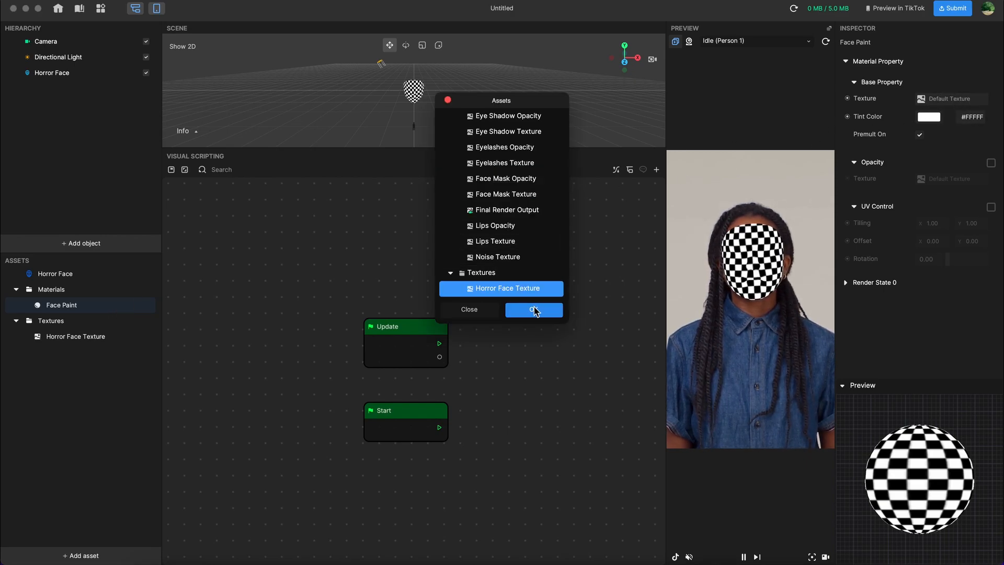
click(534, 309)
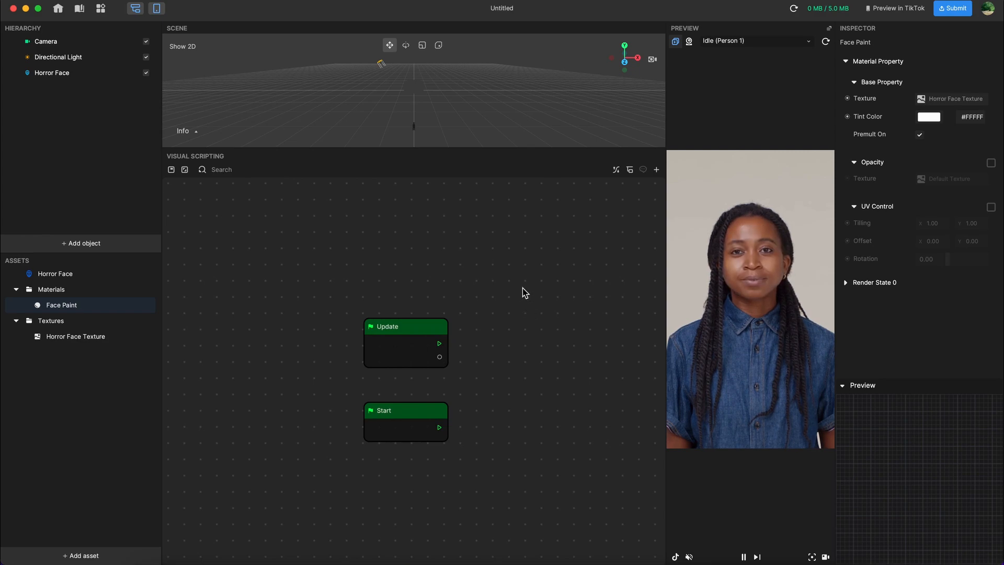
Step: Test the mouthClose deformation weight on the Horror Face object in the scene
click(67, 74)
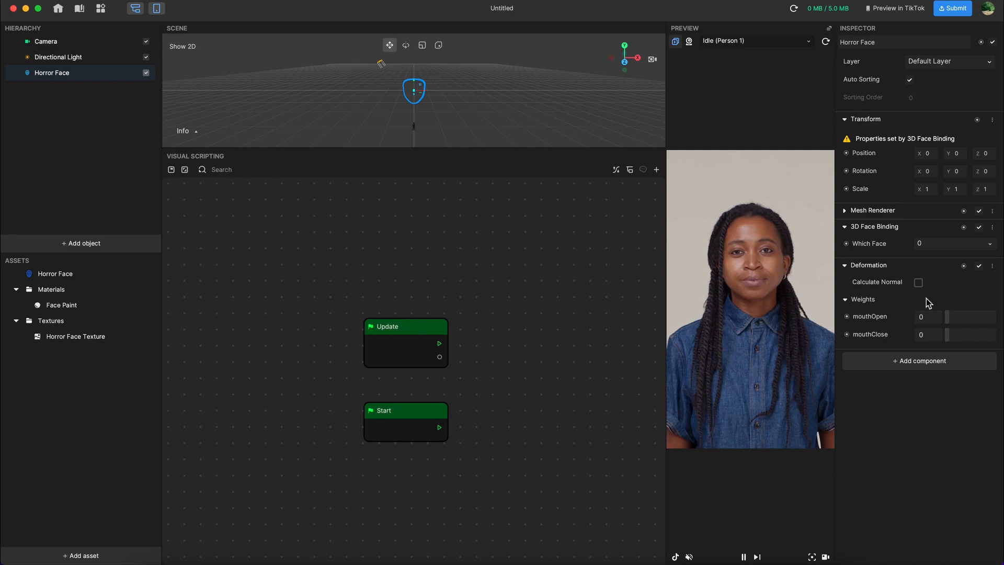
drag(947, 335, 919, 349)
Step: Add a Facial Expression Detection node to the visual scripting graph
right_click(443, 257)
click(460, 265)
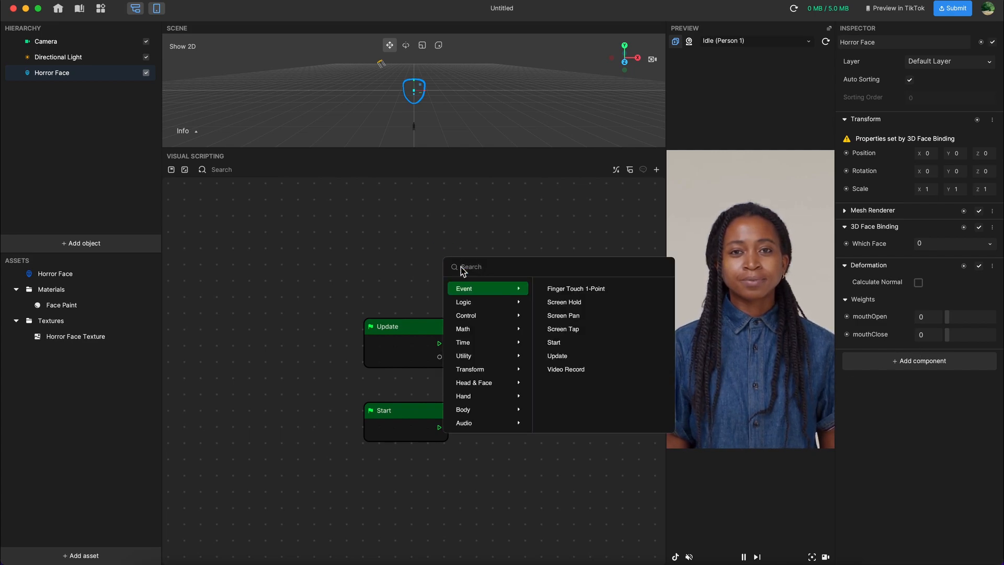
text(faci)
mouse_move(475, 288)
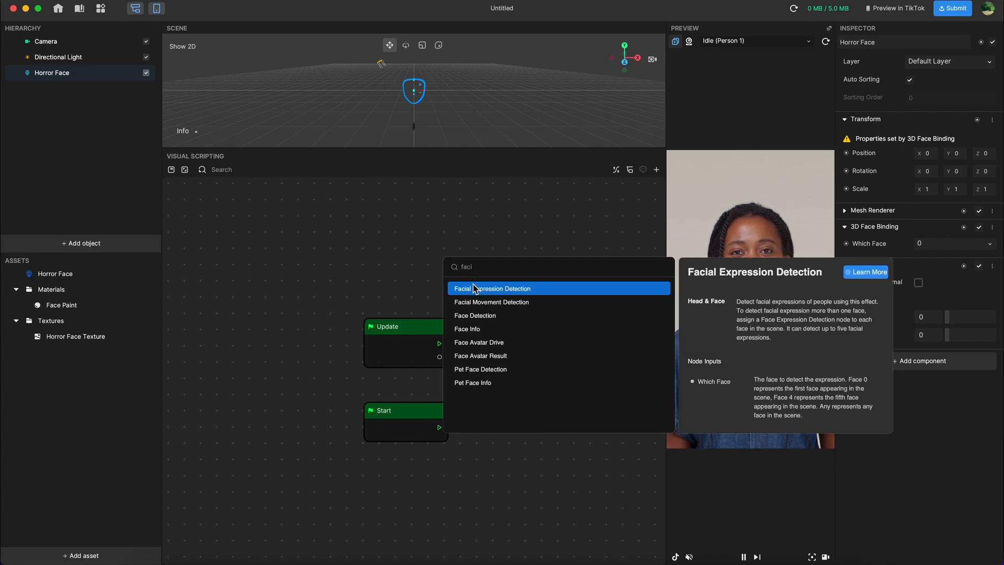
click(475, 288)
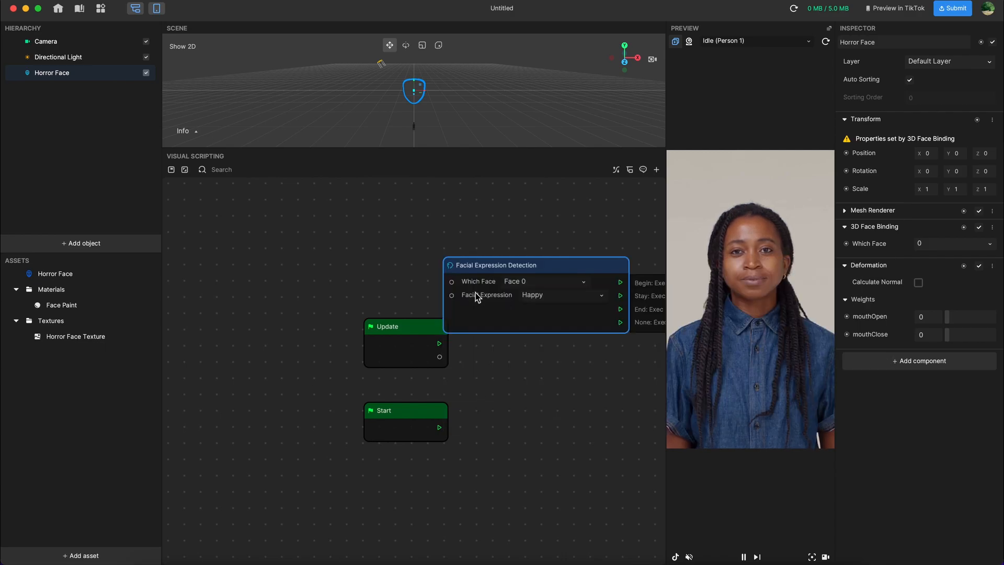
Step: Delete the default Update and Start nodes and move the Facial Expression Detection node into the freed space
drag(353, 293, 413, 444)
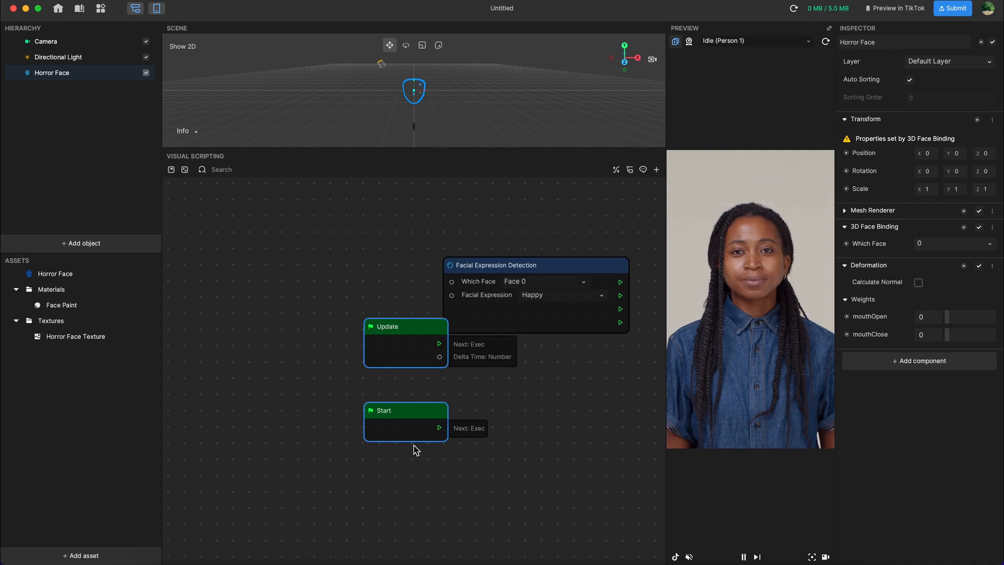
key(BackSpace)
click(576, 269)
drag(576, 268, 322, 312)
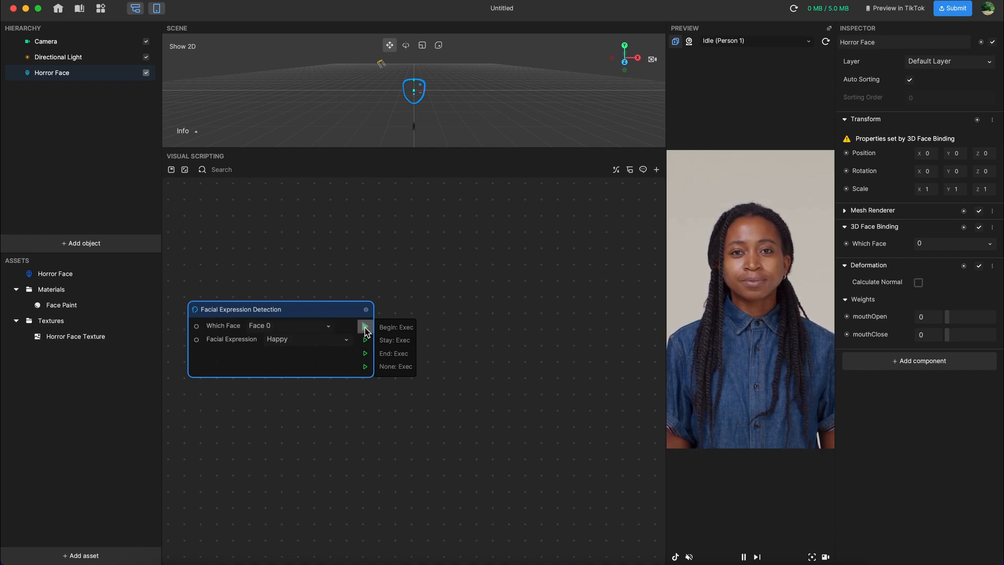
Step: Add a Transit by Time node started by the expression detection's Begin output, and set its Duration to 1.30
drag(365, 328, 472, 333)
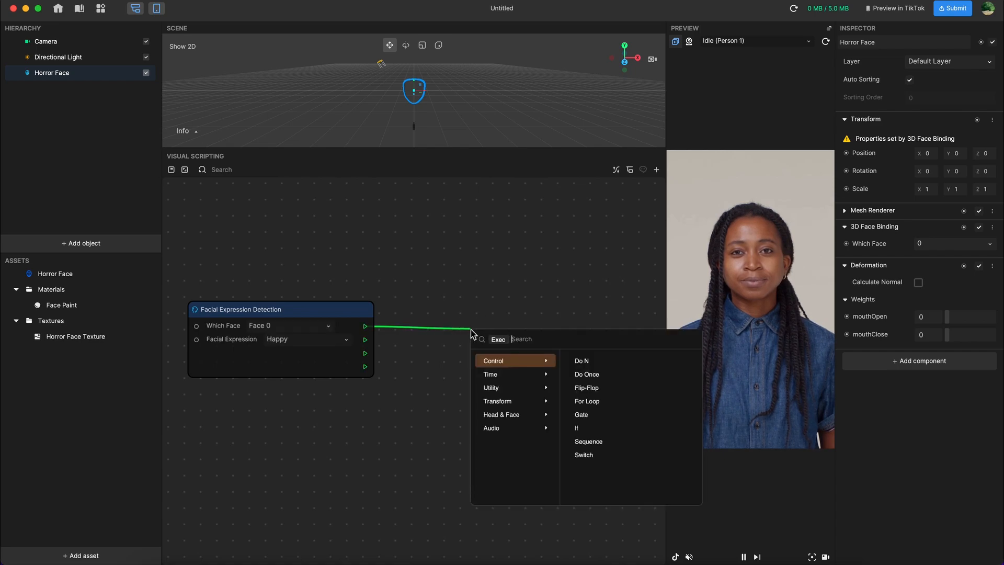
text(tra)
key(Return)
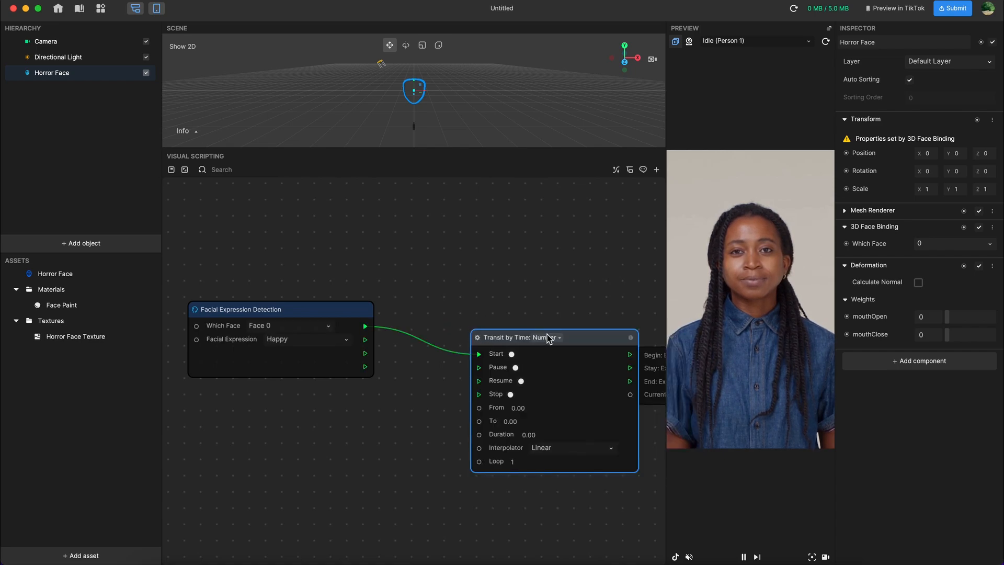
drag(569, 341, 563, 319)
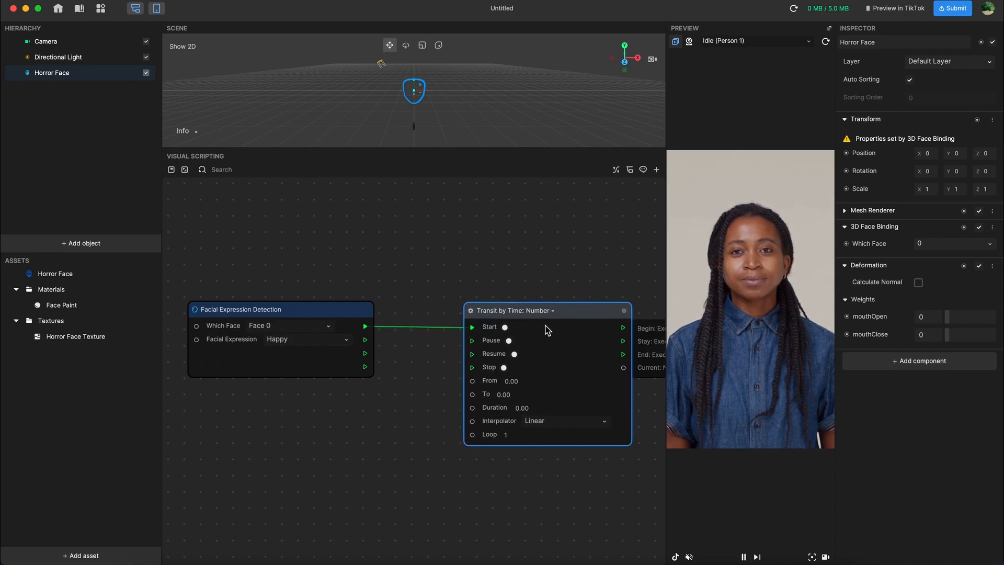
scroll(459, 362, right, 5)
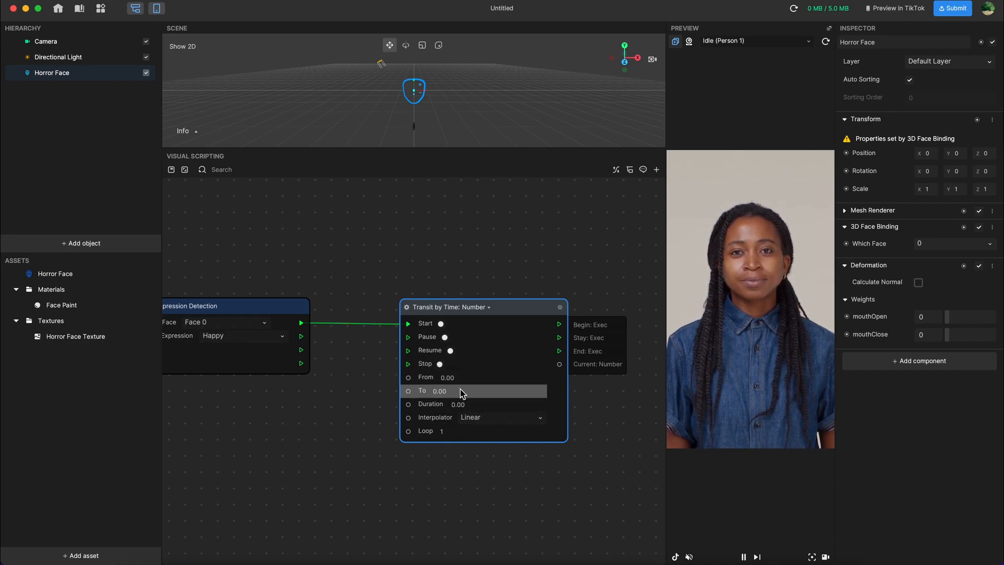
click(470, 409)
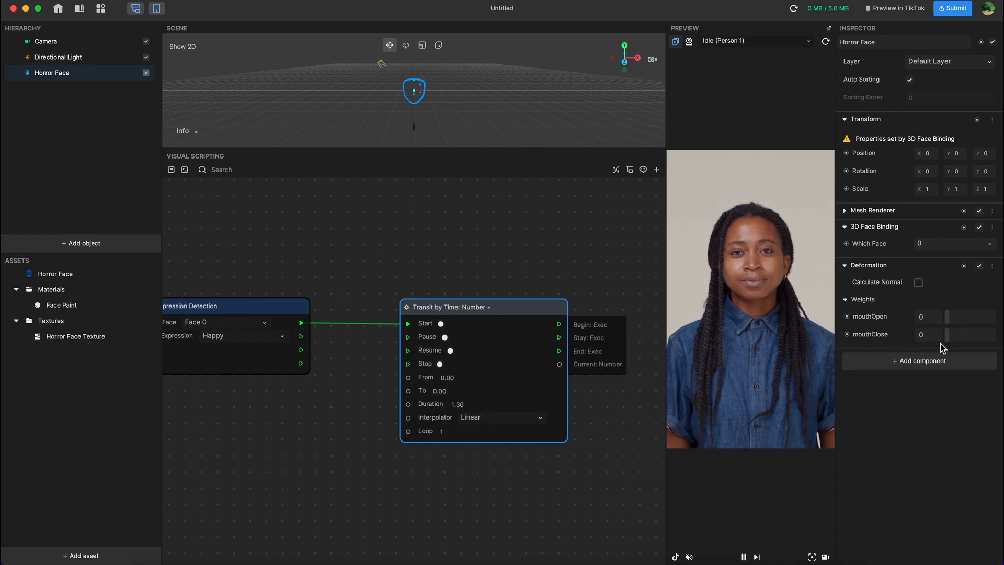
Step: Create a Set mouthClose node for Horror Face and place it clear of the Transit by Time node
drag(948, 338, 925, 337)
click(847, 335)
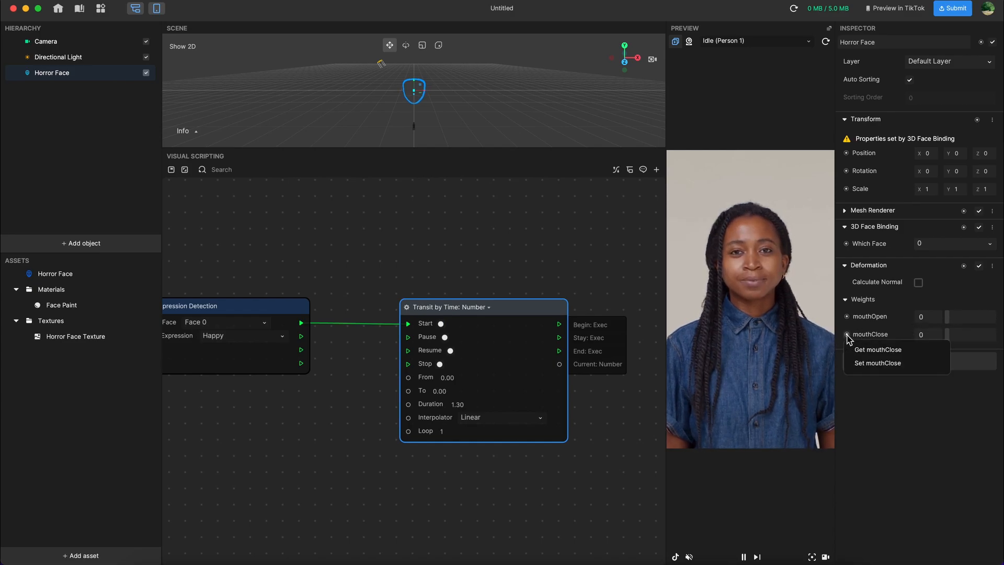
click(860, 366)
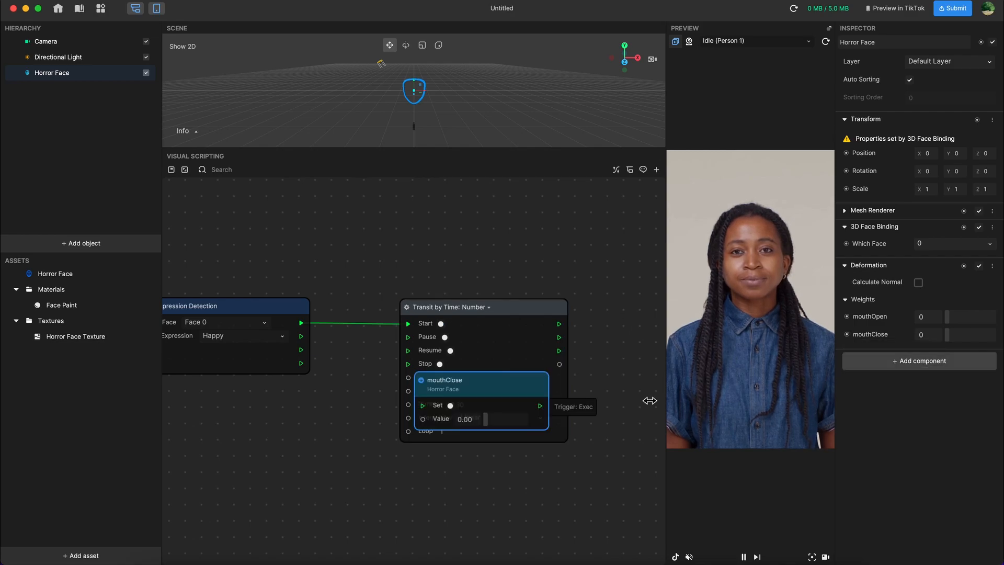
drag(497, 393, 498, 484)
scroll(581, 361, right, 1)
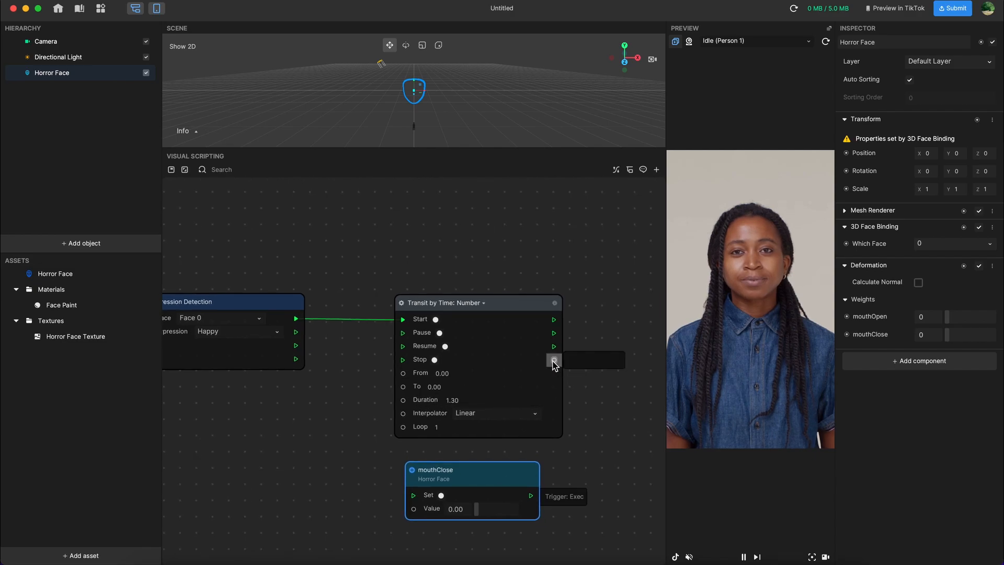
Step: Set the transit's To value to 1.00 and wire its Current and Stay outputs to mouthClose's Value and Set inputs
drag(555, 361, 661, 330)
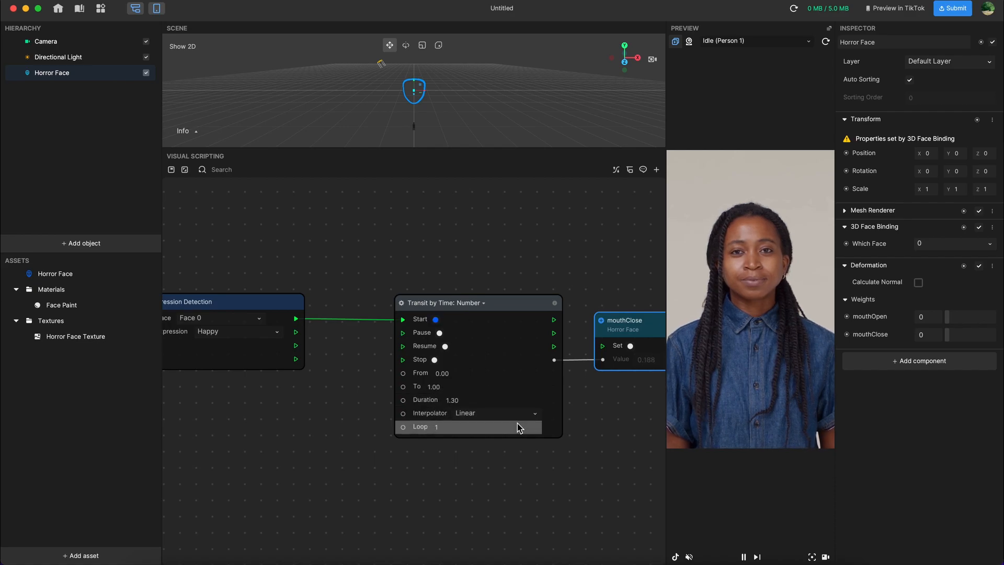
scroll(517, 423, right, 2)
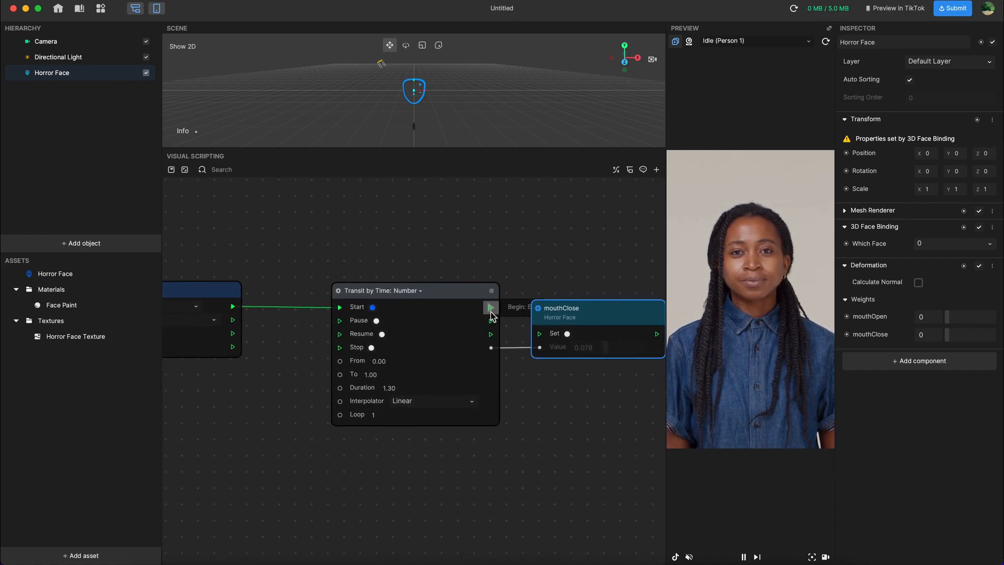
drag(490, 323, 585, 285)
Step: Preview the smile effect on the live webcam, then return to the sample person video
click(689, 42)
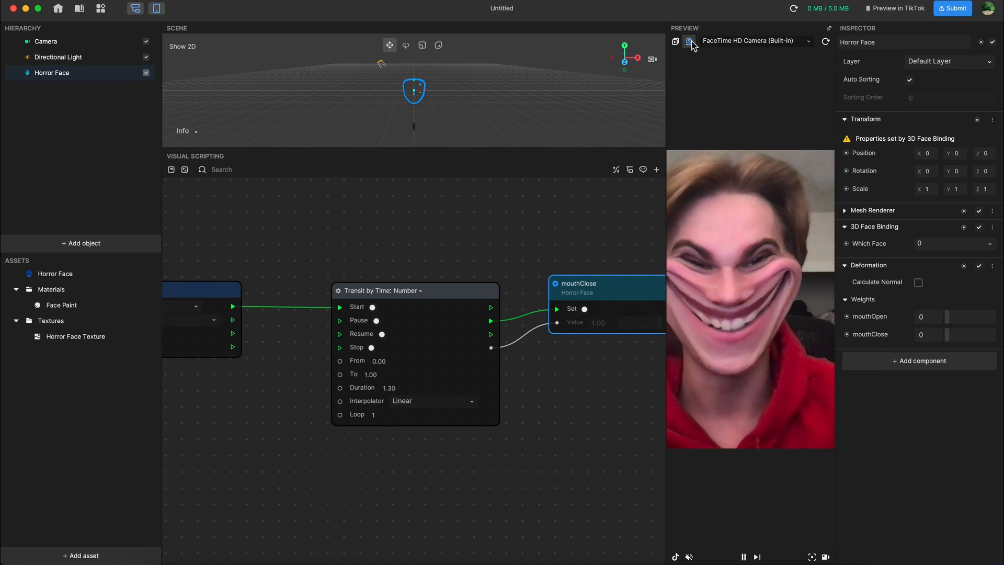
click(675, 42)
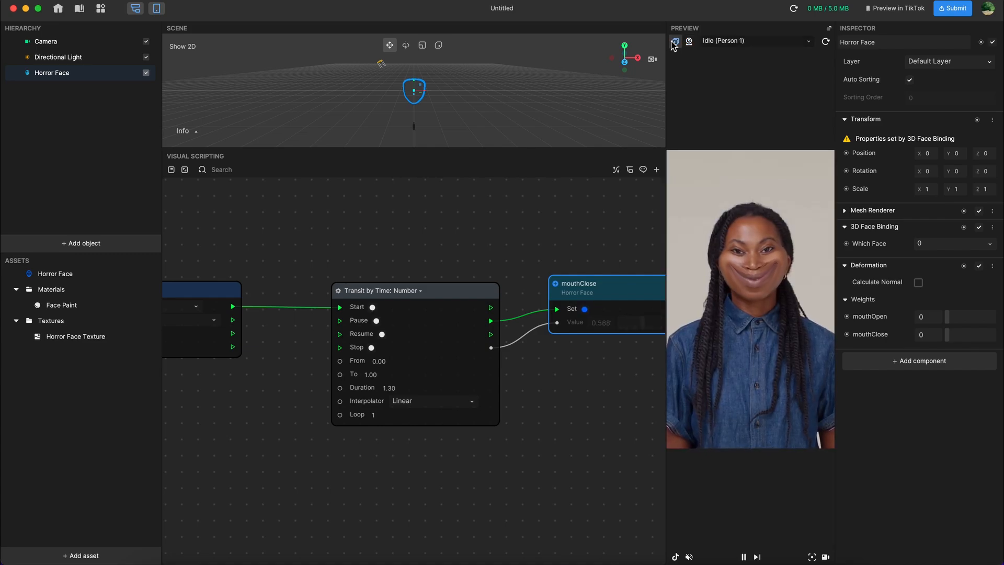
Step: Add a second Transit by Time node below the first one
scroll(507, 344, down, 2)
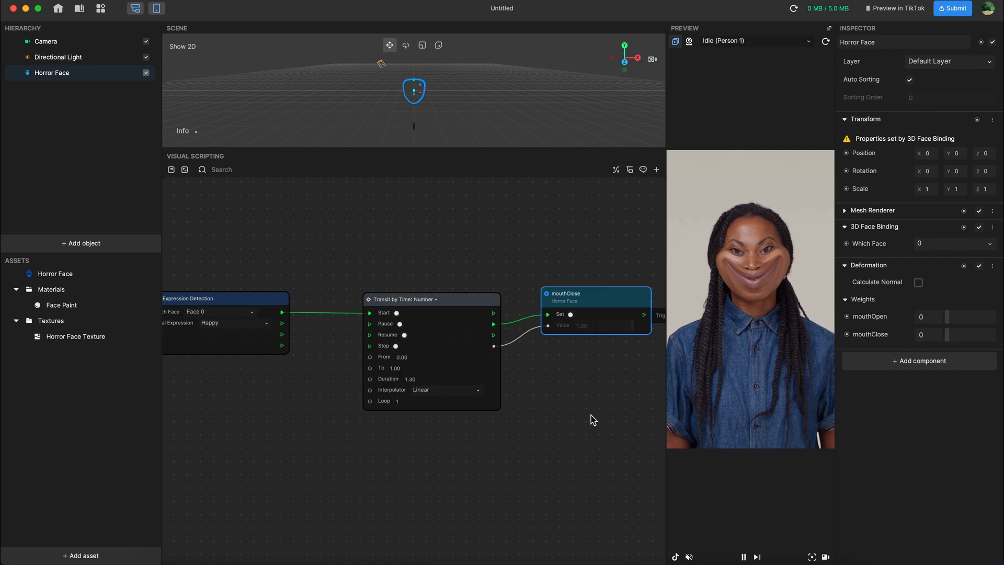
scroll(591, 419, down, 2)
scroll(590, 420, down, 3)
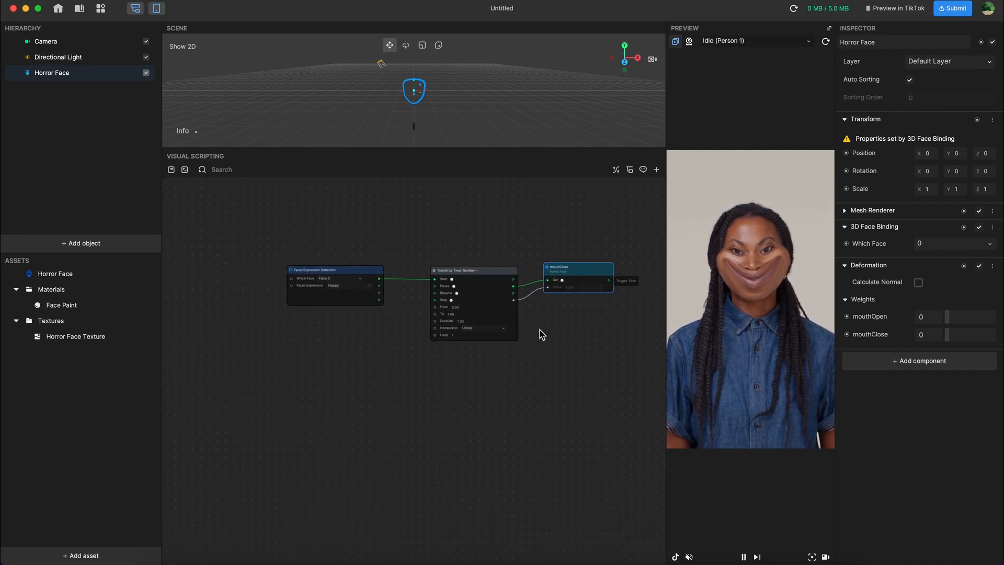
right_click(435, 368)
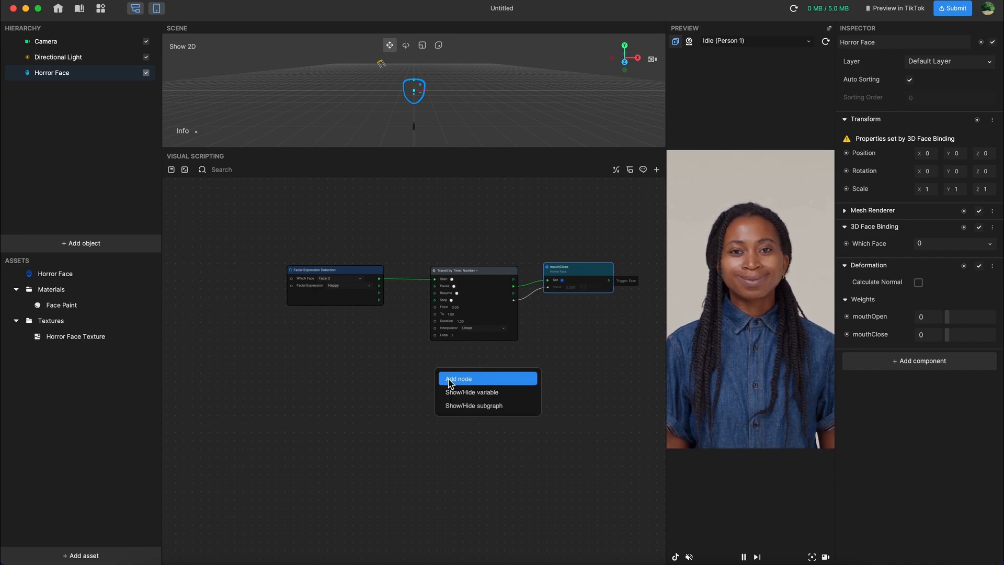
click(449, 381)
text(tra)
key(Return)
Step: Connect the Facial Expression Detection node's End output to the second Transit by Time node's Start input
scroll(448, 380, up, 3)
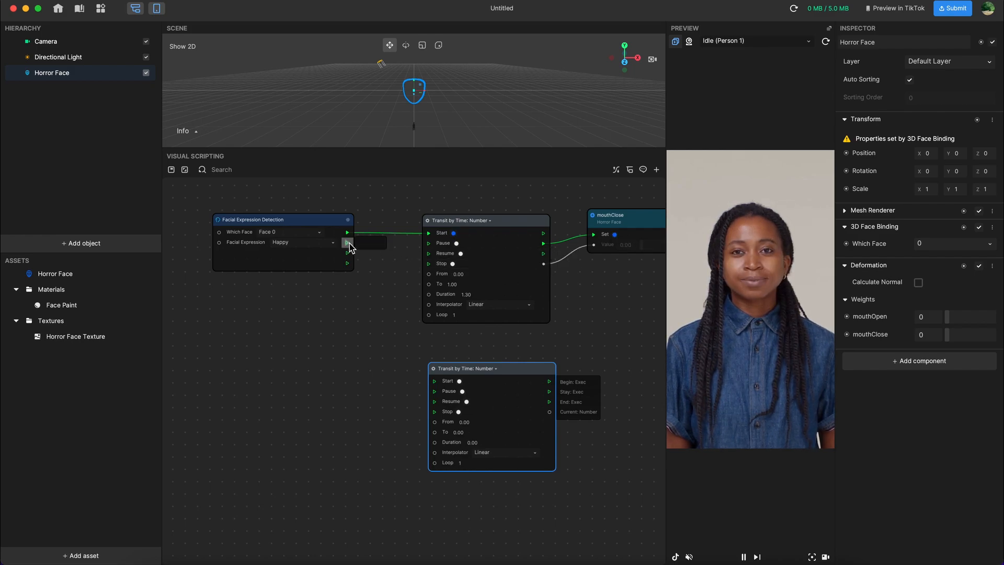
click(350, 222)
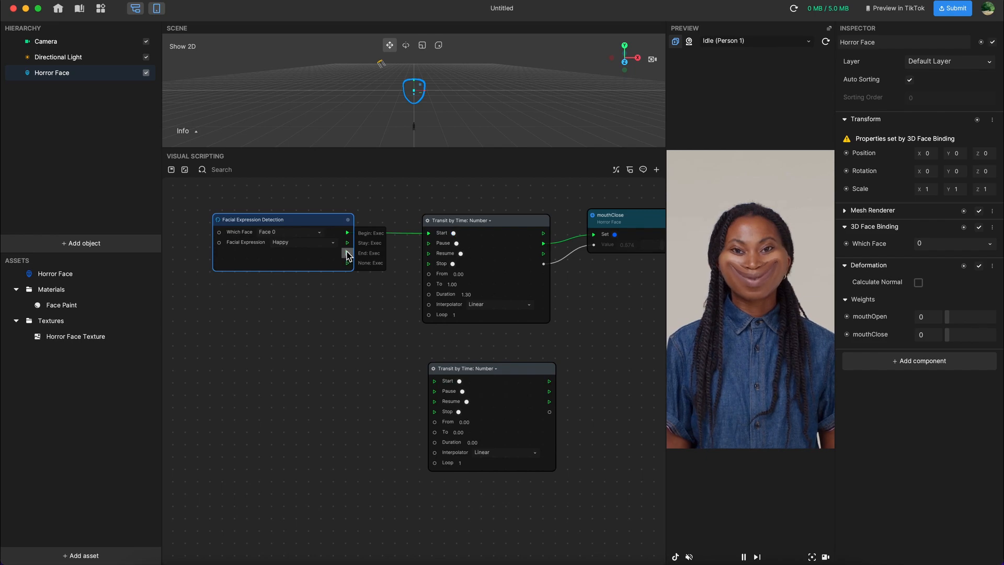
drag(348, 255, 349, 257)
drag(434, 394, 438, 385)
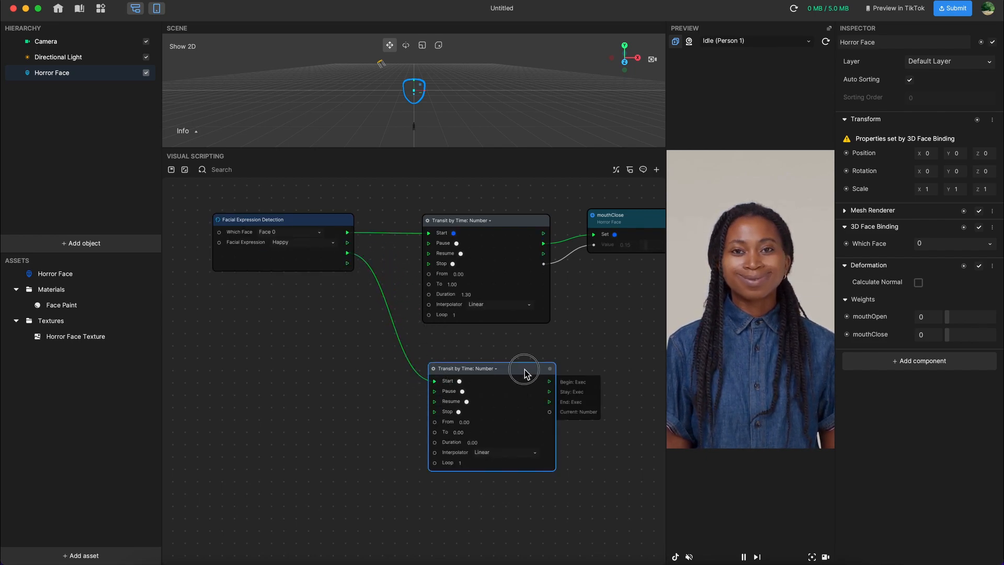
Step: Align the second Transit by Time node directly beneath the first one
drag(524, 370, 519, 373)
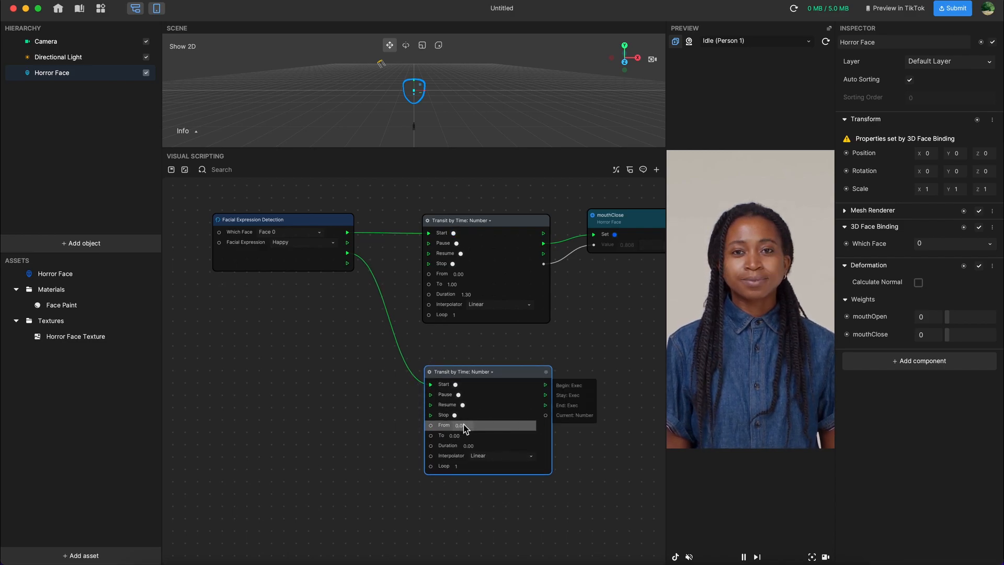
click(477, 446)
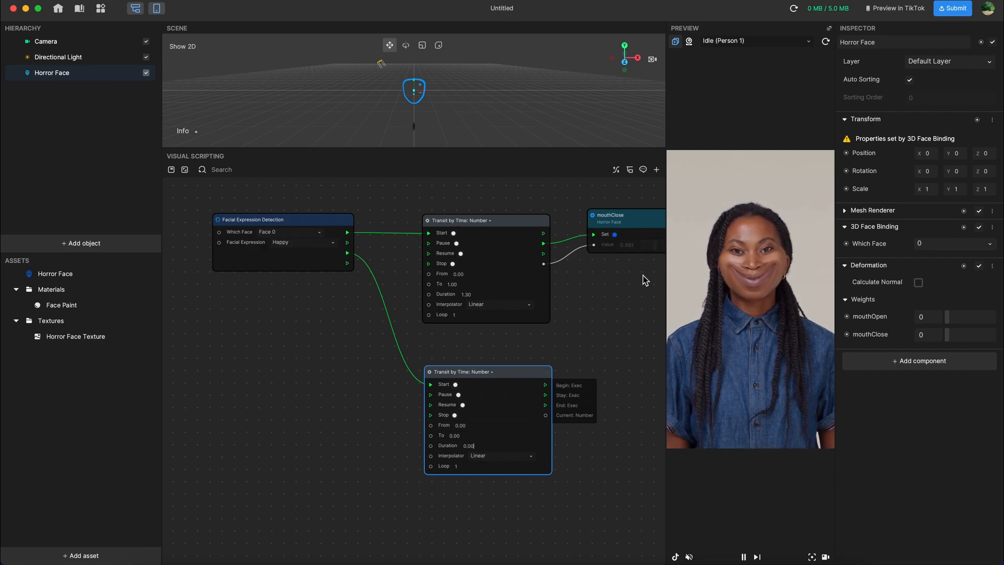
click(614, 311)
Step: Insert a Timer node between the Facial Expression Detection node and the first Transit by Time node, wiring its Started output to the transit's Start input
scroll(286, 340, left, 3)
drag(379, 221, 253, 221)
click(353, 223)
drag(321, 235, 449, 223)
text(timer)
key(Return)
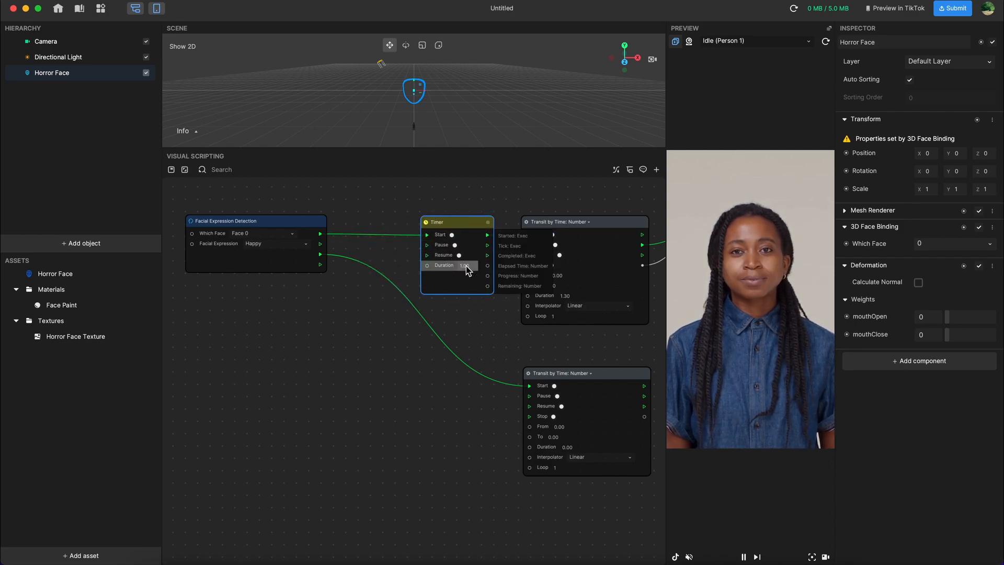
click(490, 305)
drag(454, 223, 415, 224)
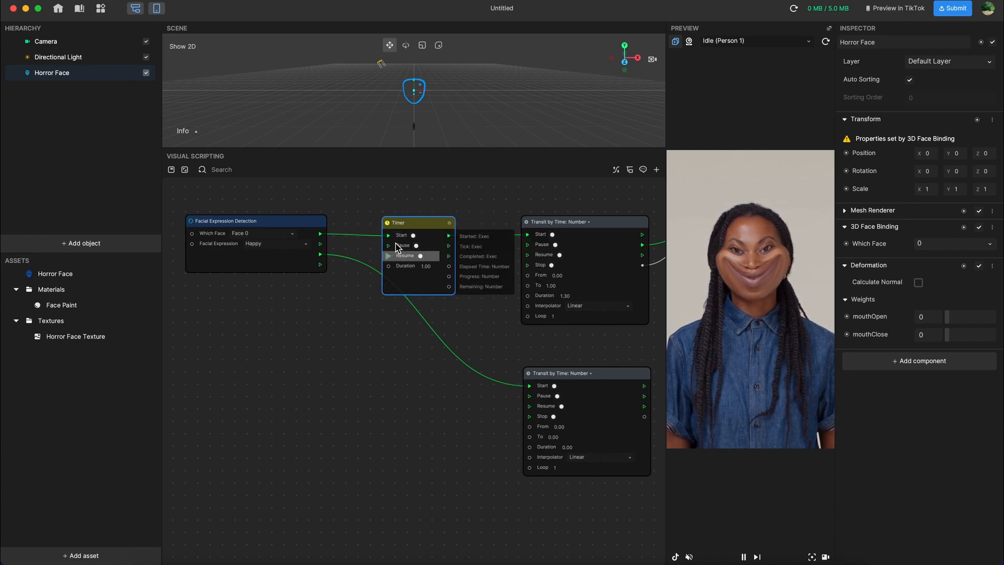
click(447, 207)
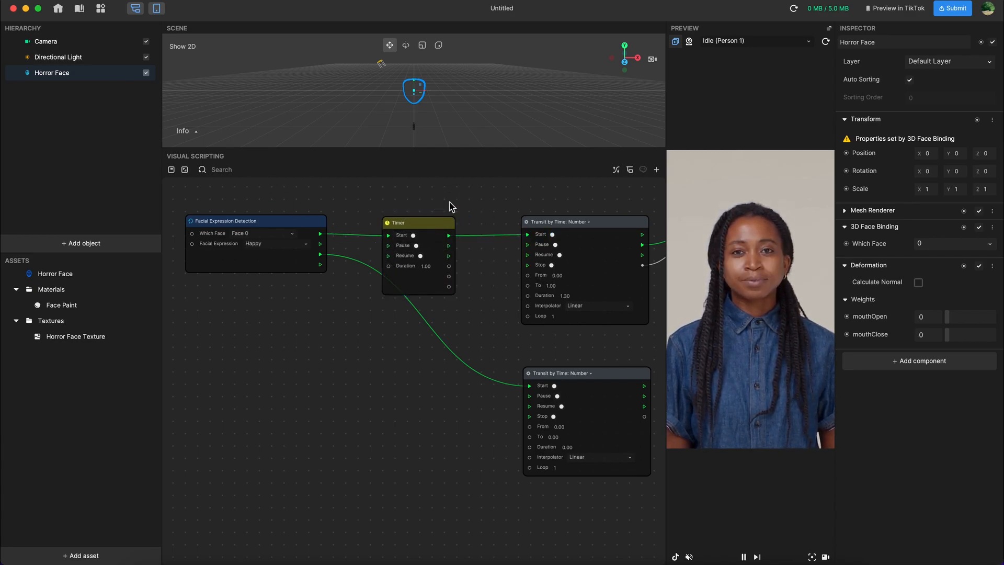
Step: Create two Number variables named smileTimer and smileValue
click(615, 171)
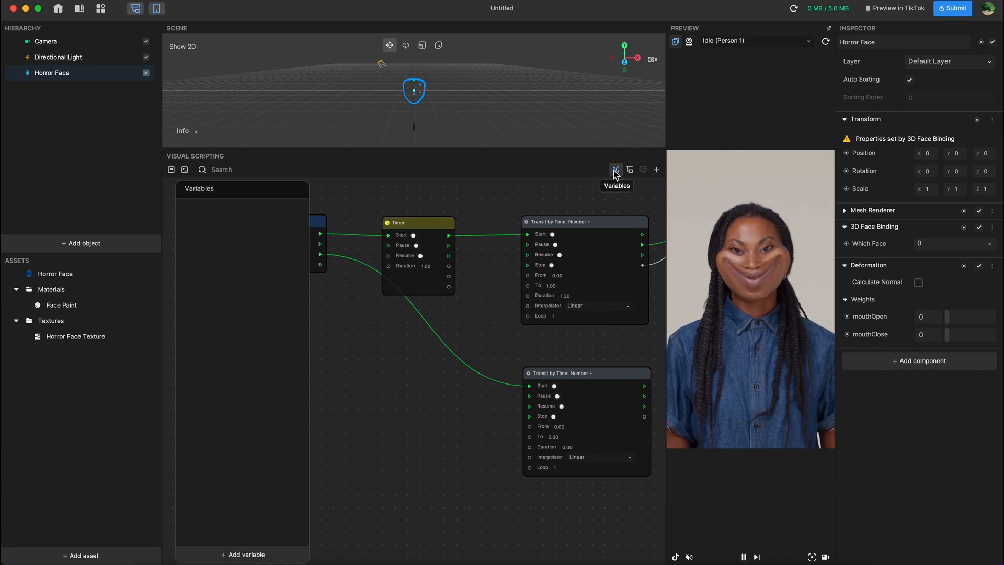
click(203, 553)
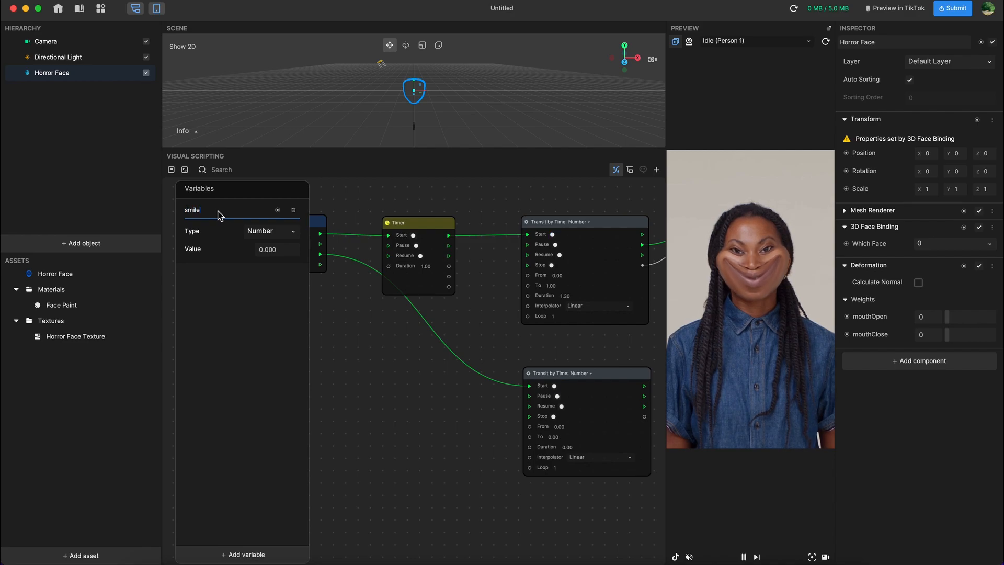
key(Return)
click(244, 555)
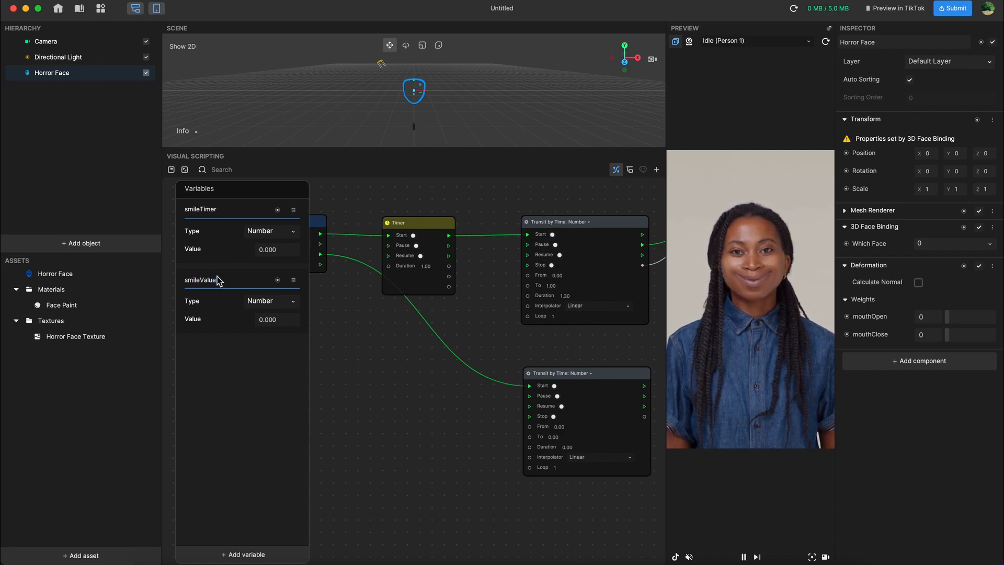
click(294, 343)
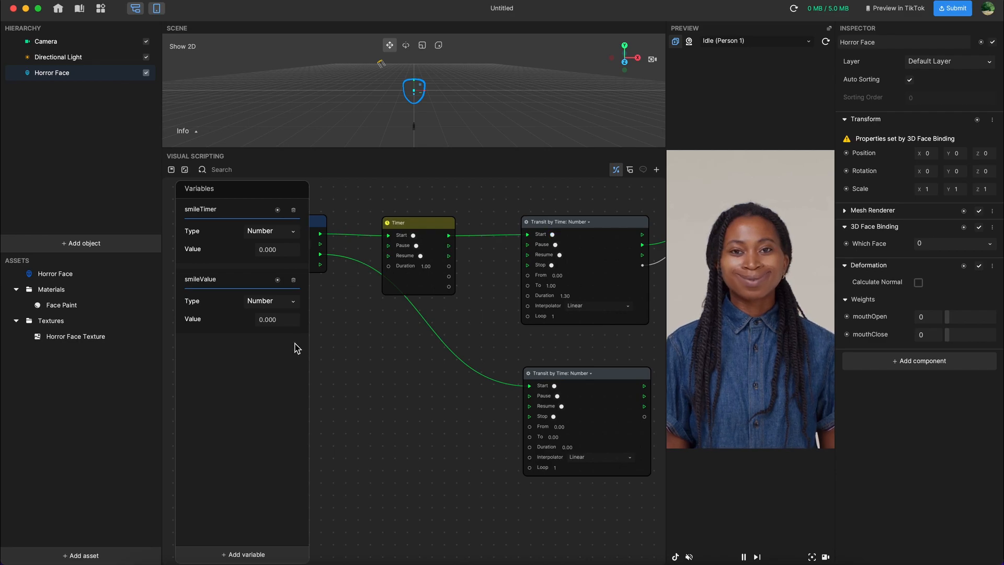
Step: Add Set Variable nodes for smileTimer and smileValue and stack them beside the second Transit by Time node
click(278, 212)
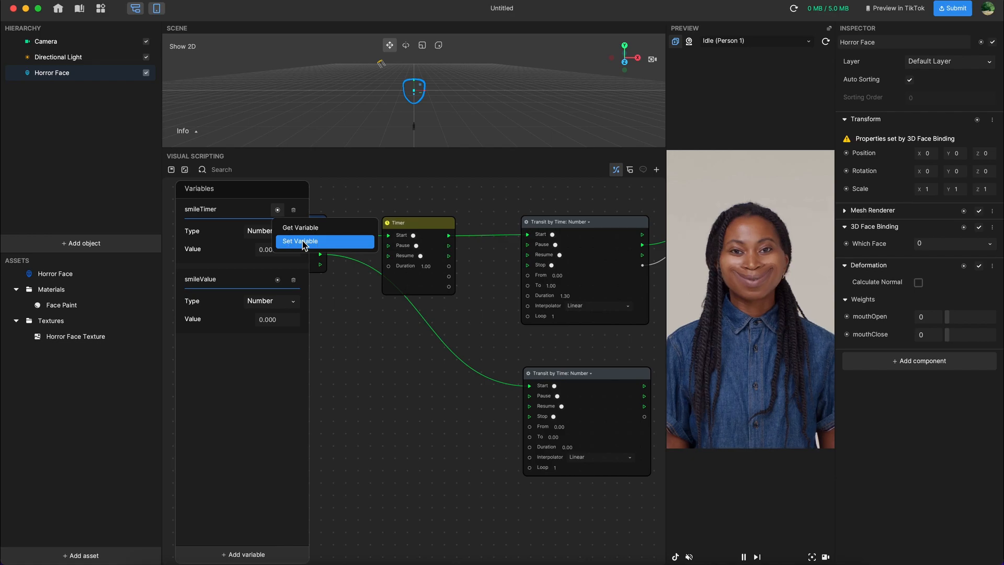
click(302, 240)
click(278, 279)
click(286, 311)
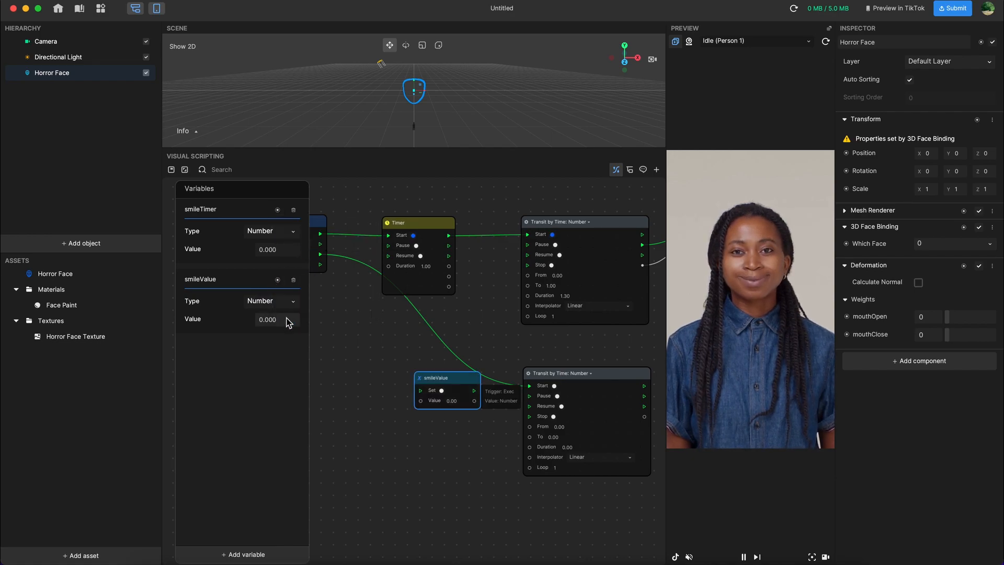
drag(438, 382, 437, 426)
click(385, 408)
click(186, 170)
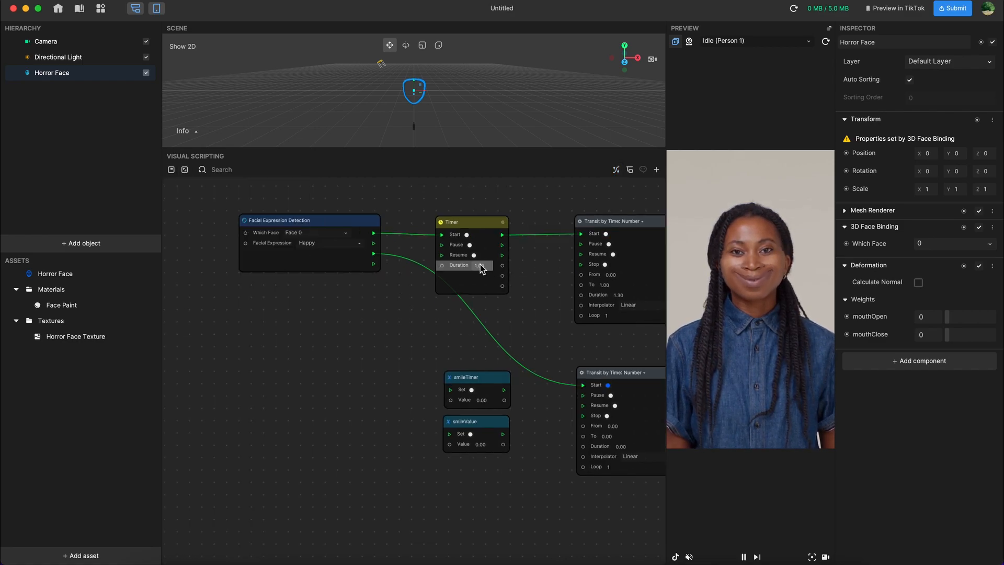
Step: Connect the Facial Expression Detection node's End output to smileTimer's Set input and the Timer's Elapsed Time output to smileTimer's Value
drag(374, 253, 453, 393)
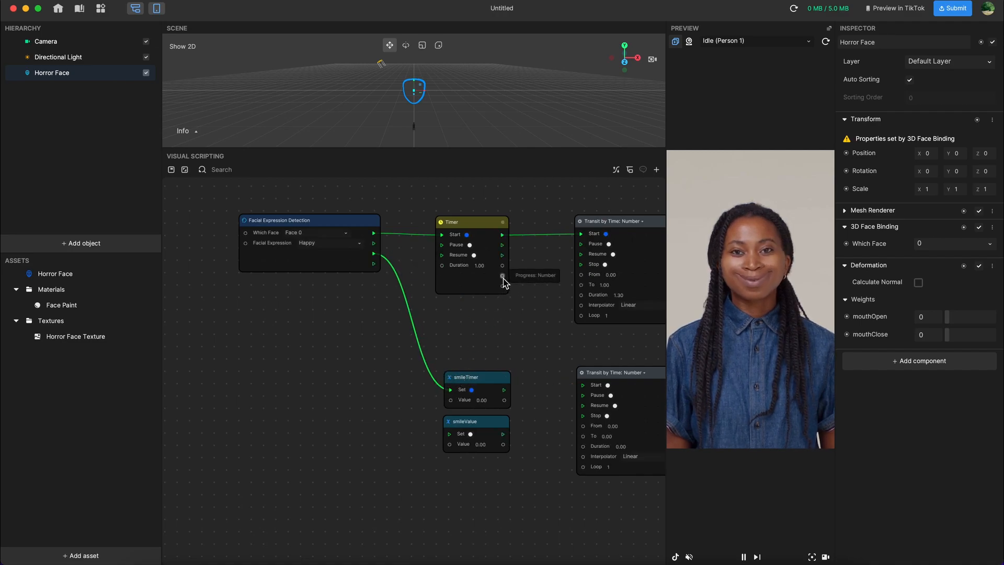
drag(503, 275, 451, 401)
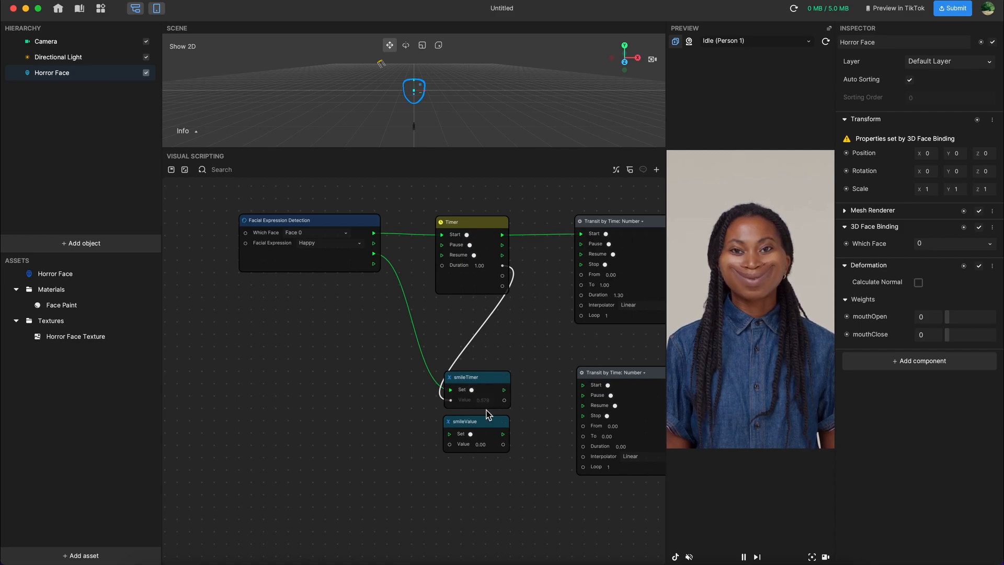
scroll(486, 410, up, 3)
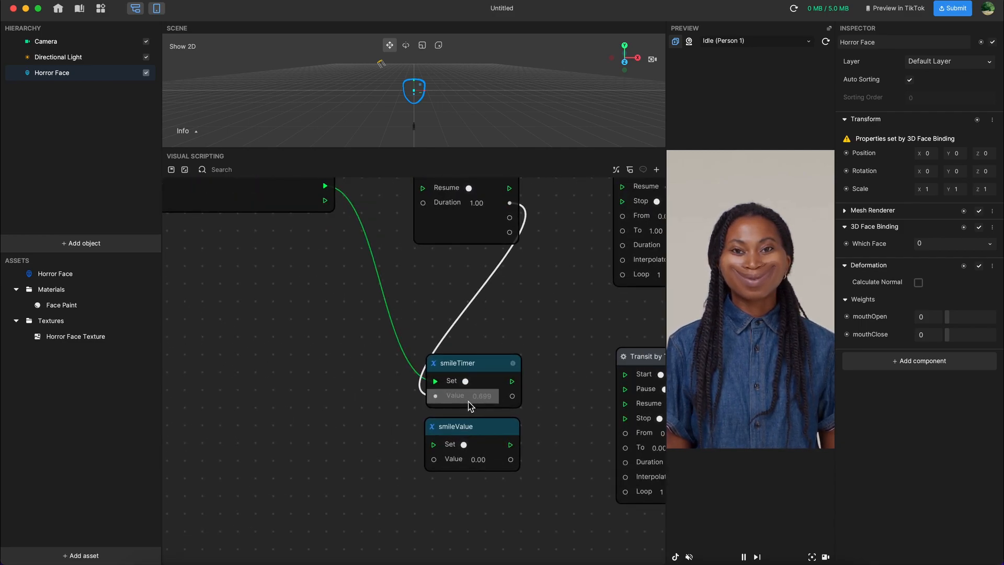
Step: Wire the first transit's Current output to smileValue's Value and smileTimer's trigger output to smileValue's Set input
scroll(470, 406, down, 2)
scroll(525, 401, right, 5)
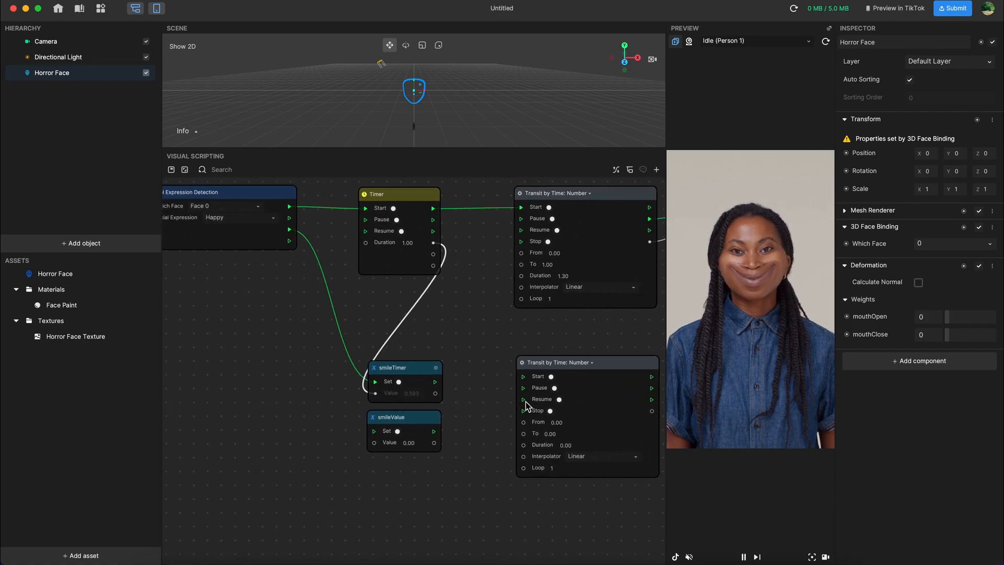
scroll(532, 341, down, 2)
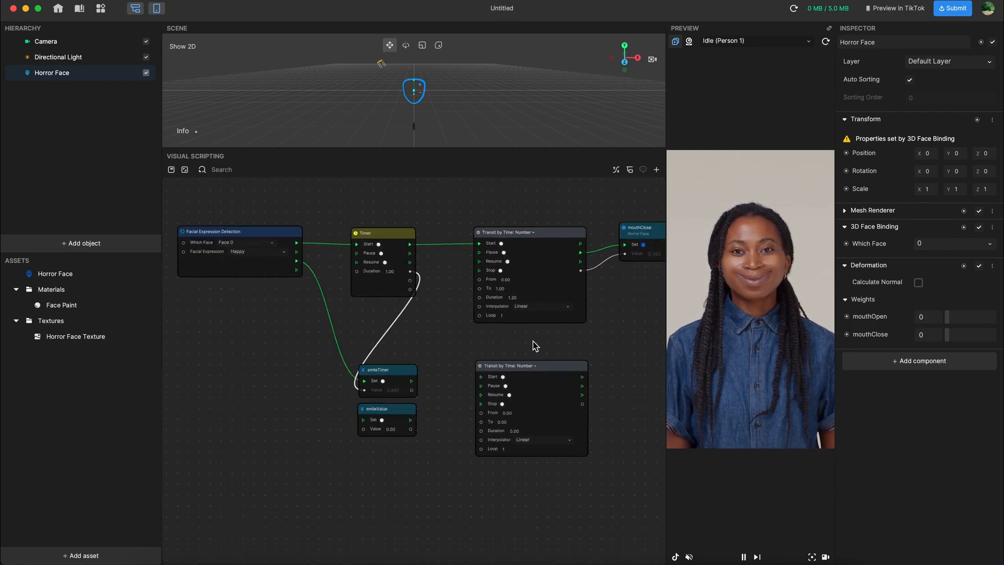
drag(581, 271, 364, 430)
drag(412, 381, 365, 425)
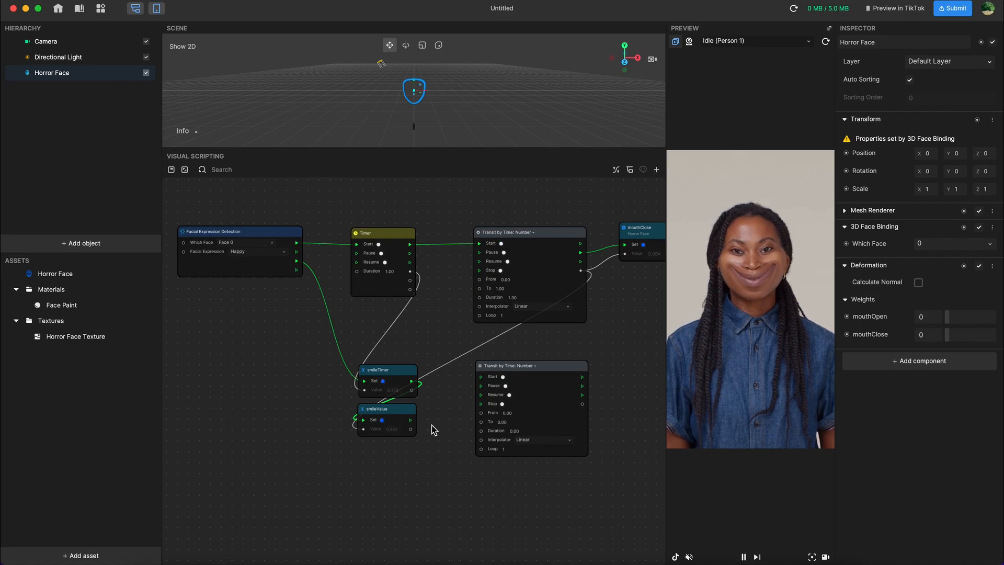
Step: Feed smileTimer's value into the second transit's Duration and smileValue's value into From, and trigger its Start from smileValue
drag(411, 391, 441, 391)
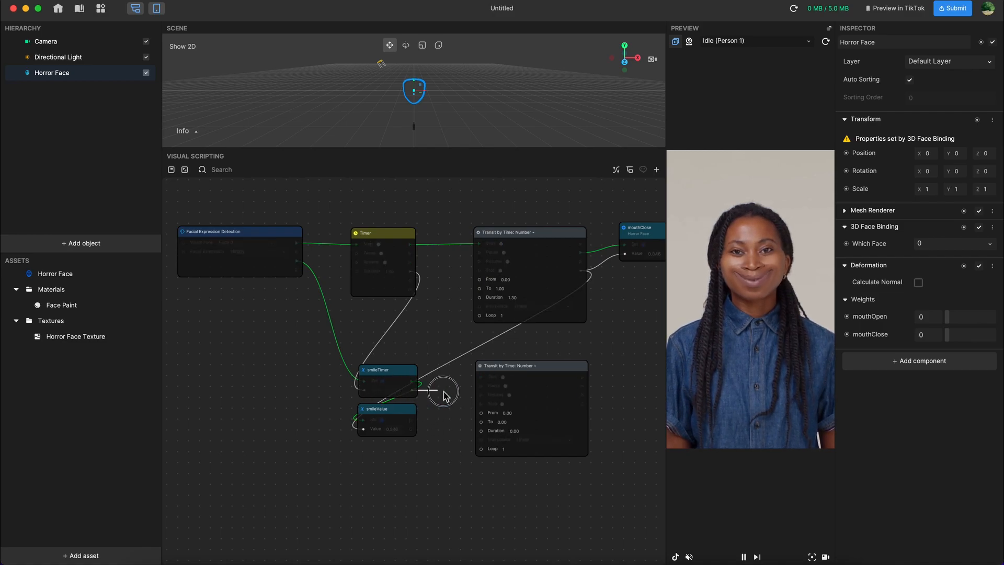
drag(483, 432, 482, 430)
drag(411, 428, 482, 413)
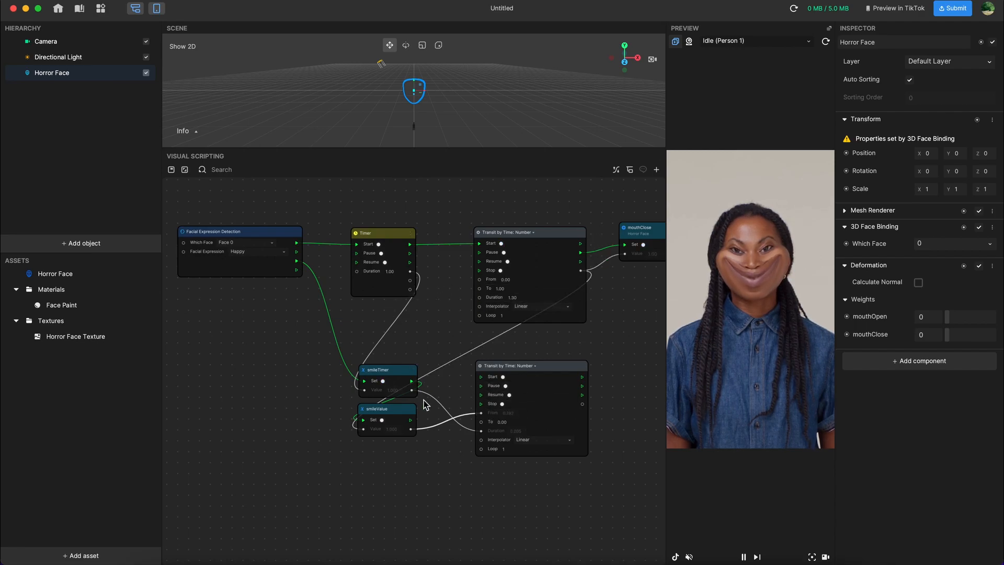
drag(410, 419, 481, 377)
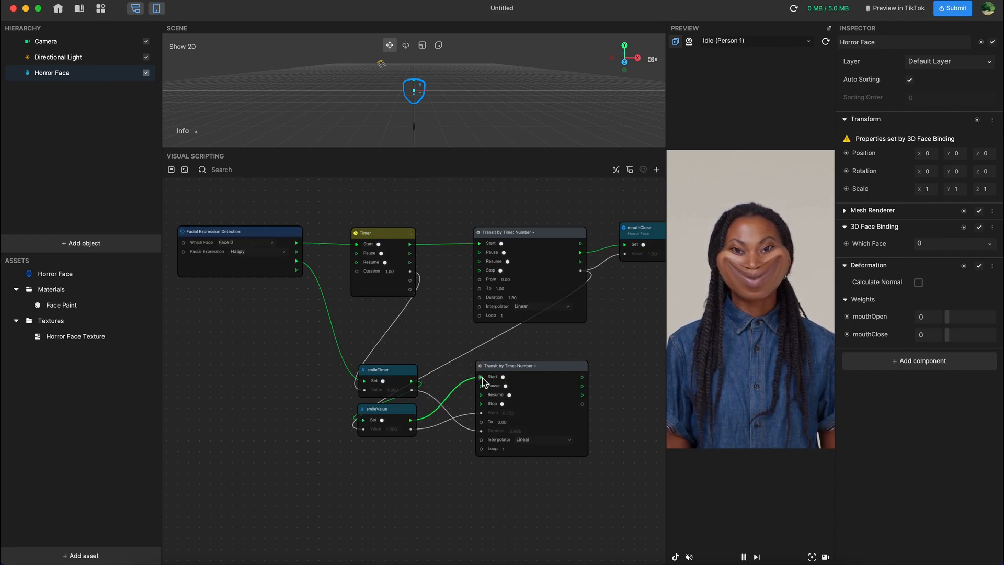
Step: Switch the preview to the live webcam and duplicate the mouthClose node beside the second Transit by Time node
click(688, 42)
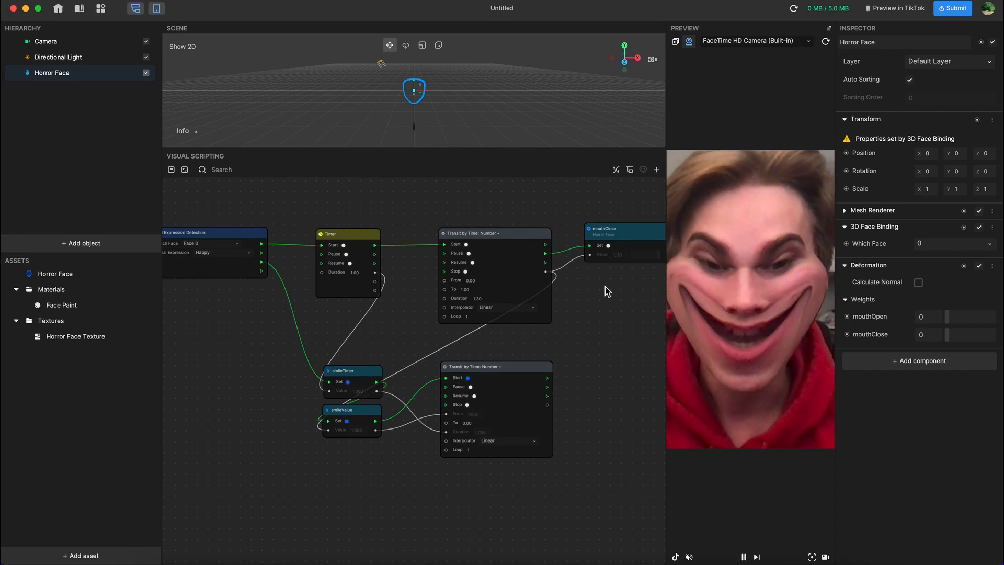
scroll(601, 293, right, 2)
click(597, 239)
key(super+c)
click(560, 369)
key(super+v)
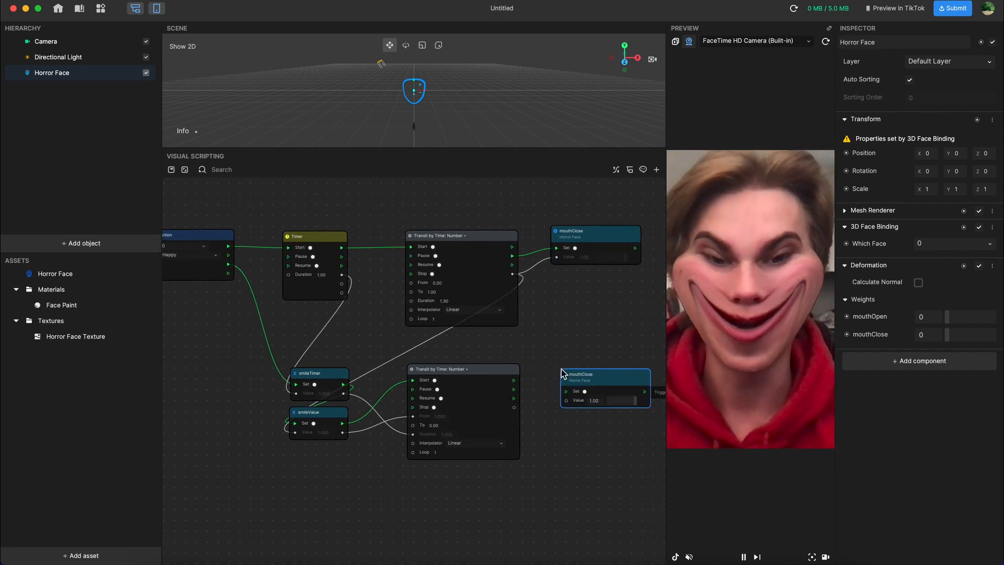
Step: Wire the second transit's Current and Stay outputs to the duplicate mouthClose's Value and Set inputs, and return the preview to the sample person video
mouse_move(566, 400)
mouse_down()
mouse_move(517, 410)
mouse_move(568, 394)
mouse_up()
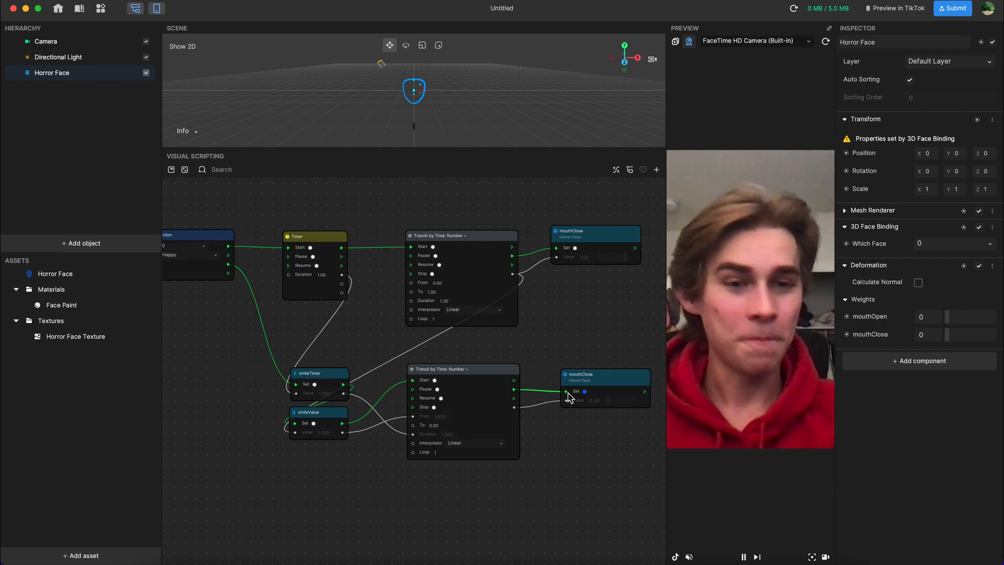
click(675, 41)
scroll(526, 371, right, 2)
scroll(525, 371, right, 5)
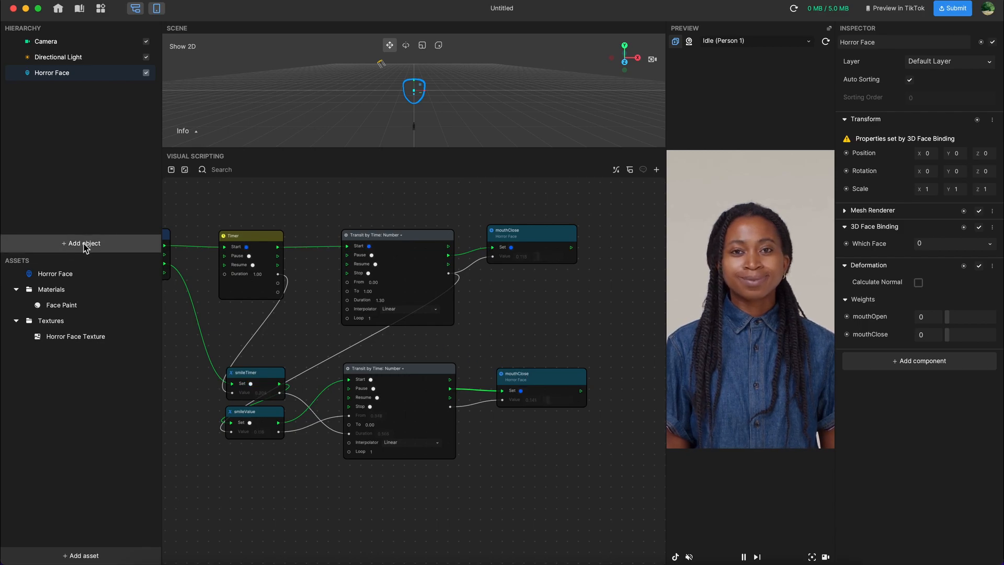
Step: Add a Portrait Segmentation object to the scene
click(89, 243)
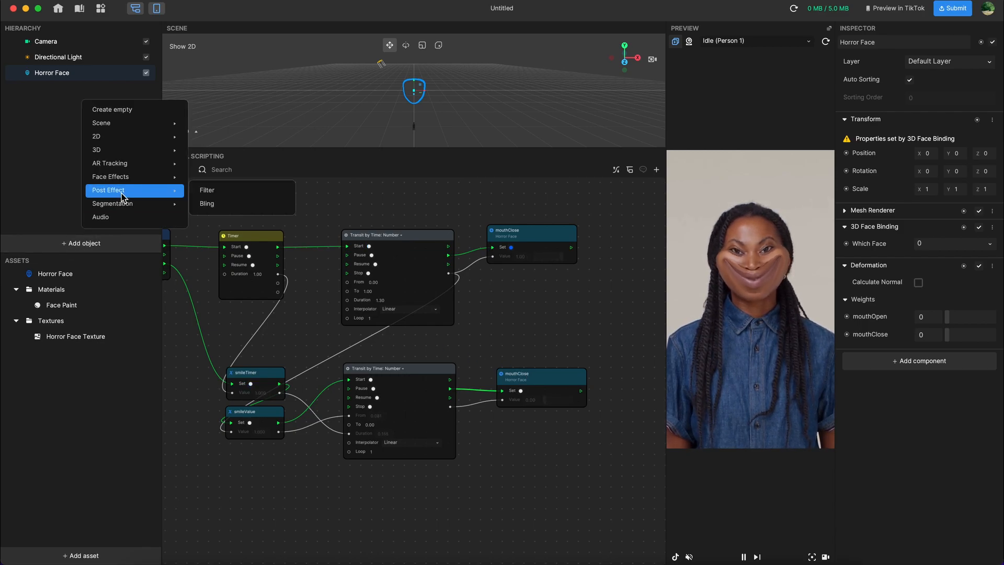
mouse_move(122, 204)
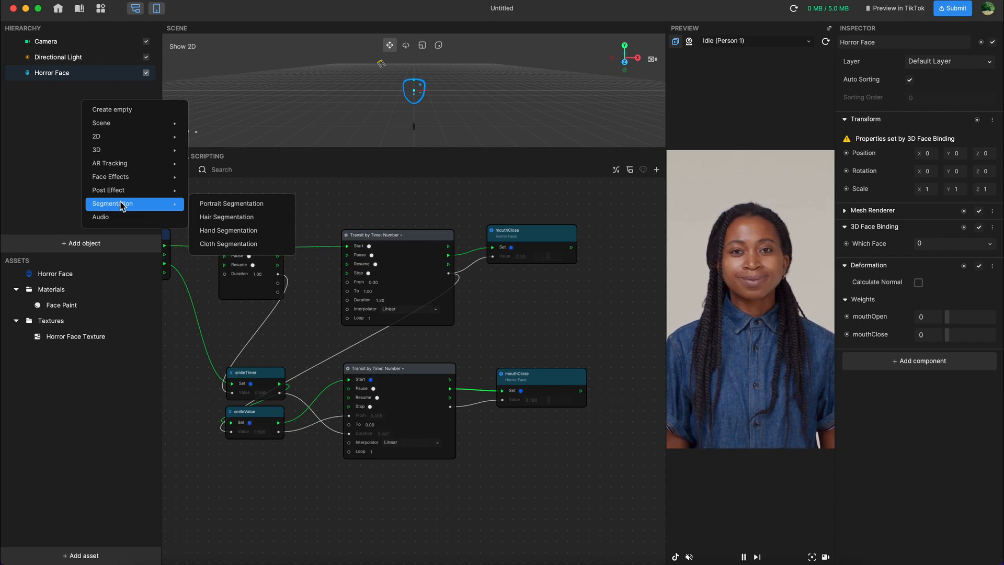
click(204, 205)
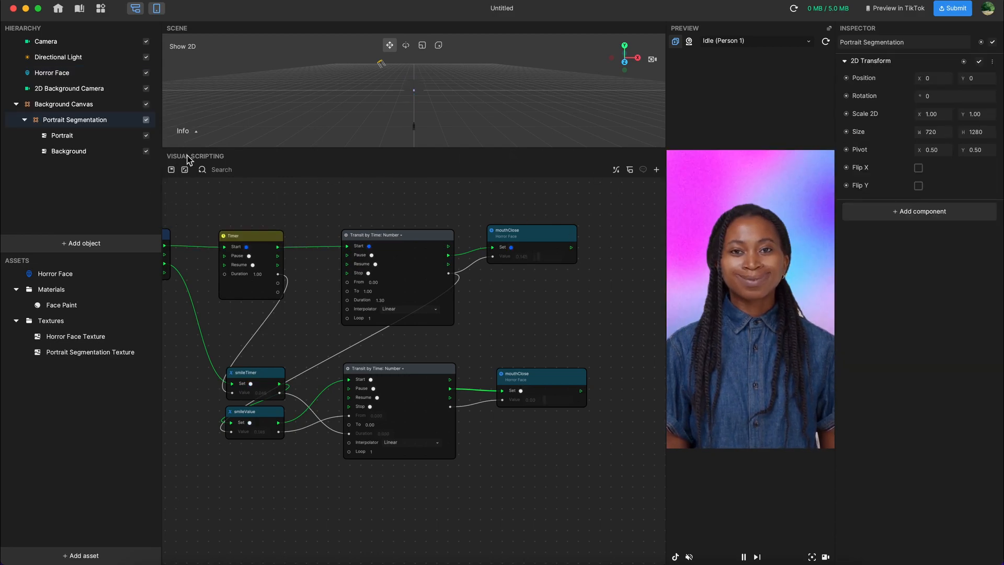
Step: Set the texture of the Portrait Segmentation's Background image to the built-in Camera Texture
click(99, 136)
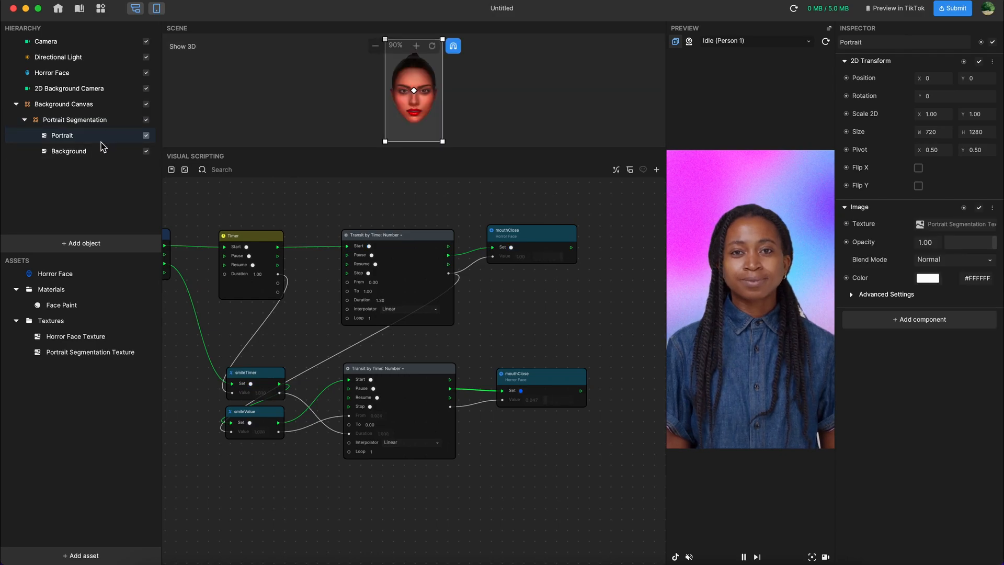
click(100, 151)
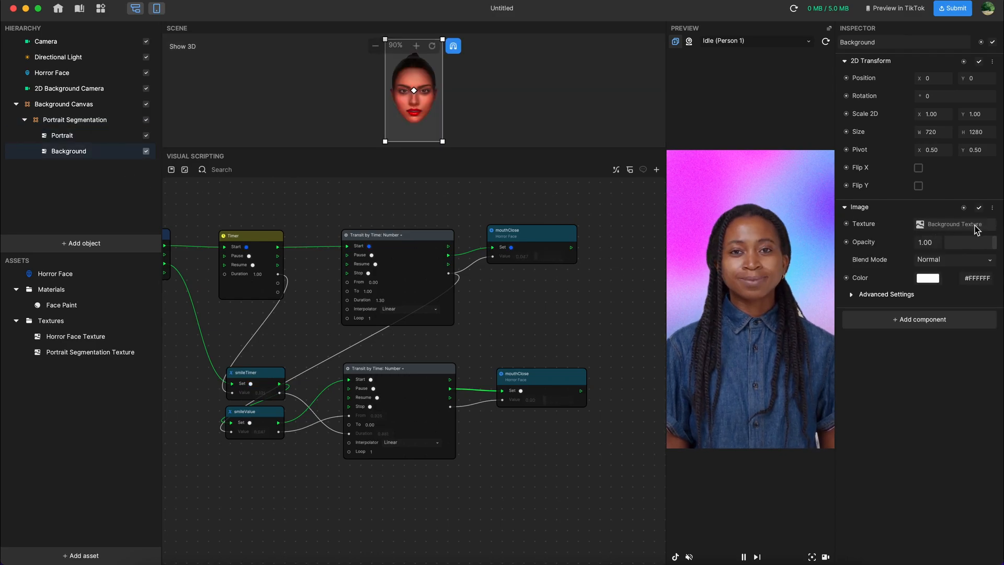
click(919, 224)
click(544, 188)
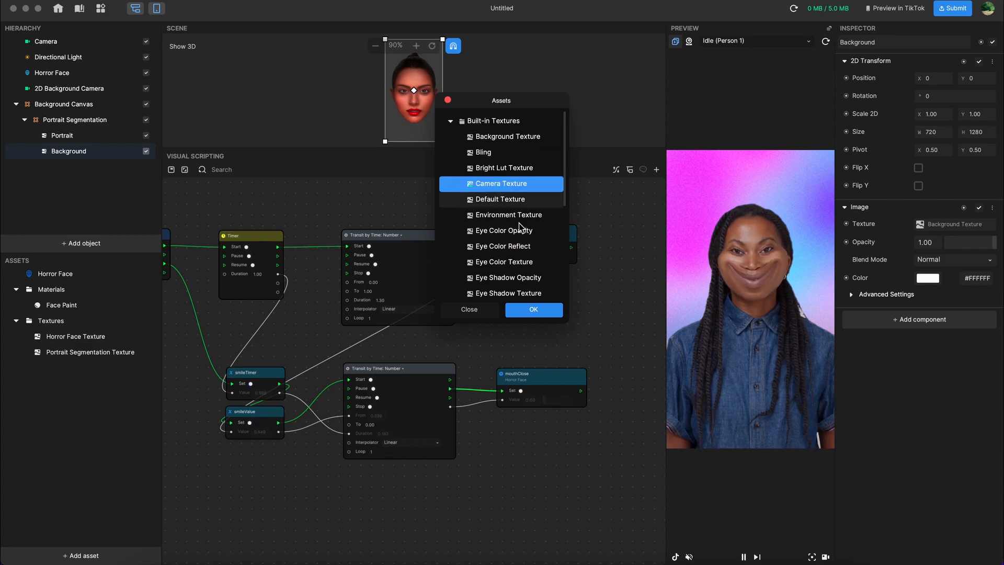
click(530, 309)
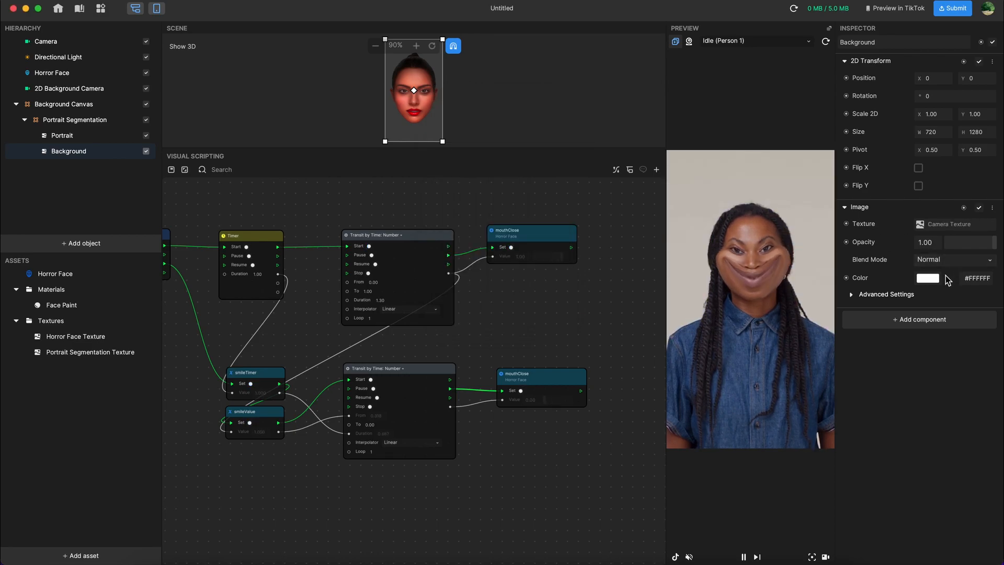
Step: Set the Background image's color to black with an alpha of 53
click(928, 277)
click(854, 332)
drag(855, 335, 775, 345)
click(843, 351)
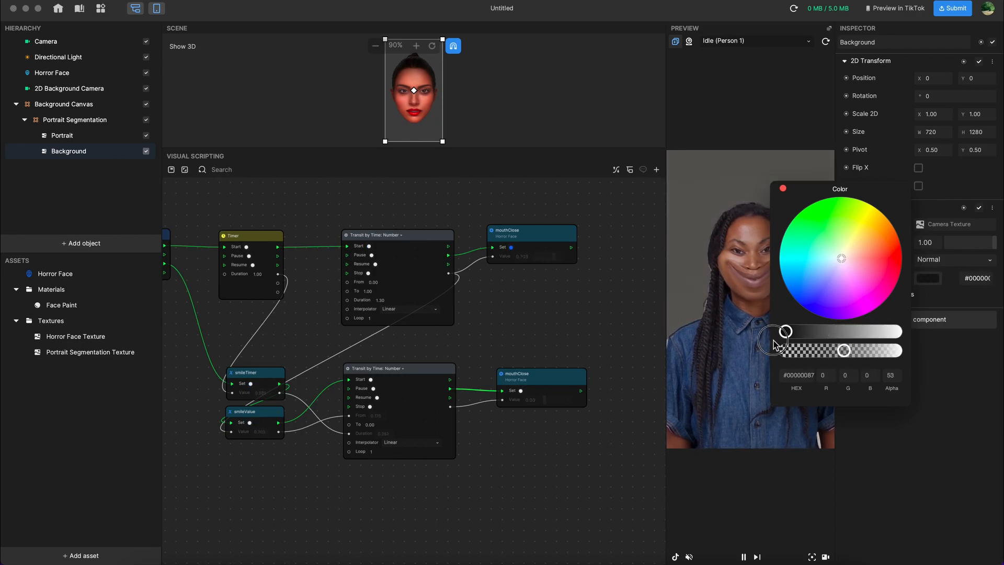
click(782, 188)
Step: Move the smileTimer, smileValue, second Transit by Time and duplicate mouthClose nodes further down the graph to make room between the rows
click(847, 242)
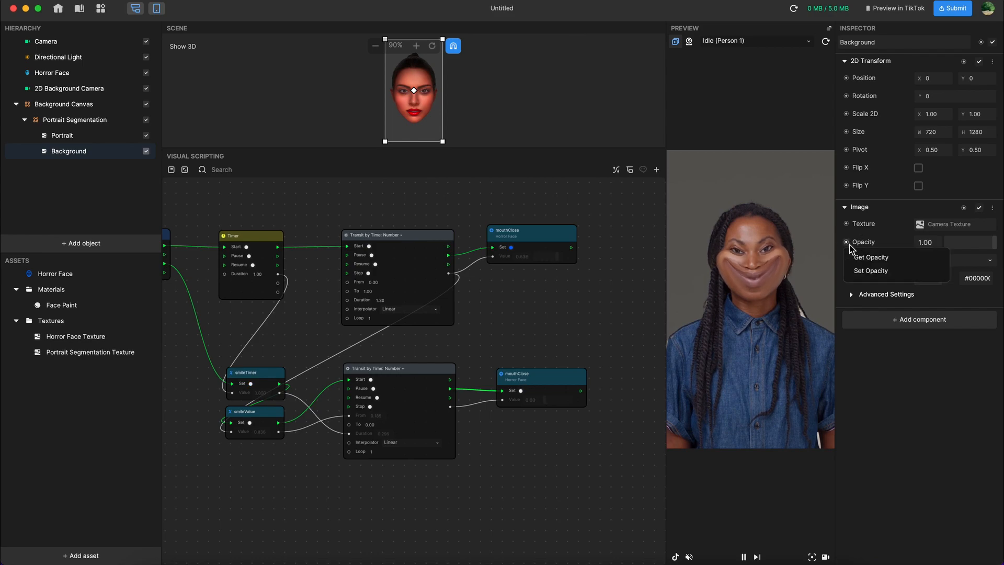
click(871, 270)
scroll(578, 296, down, 5)
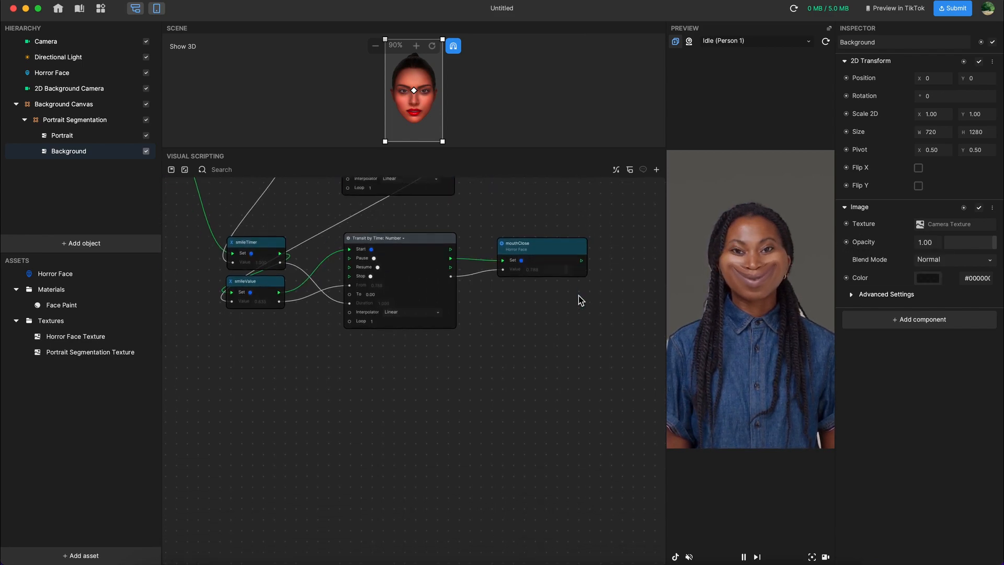
scroll(578, 295, down, 4)
drag(590, 348, 333, 250)
drag(473, 263, 477, 366)
scroll(502, 300, up, 2)
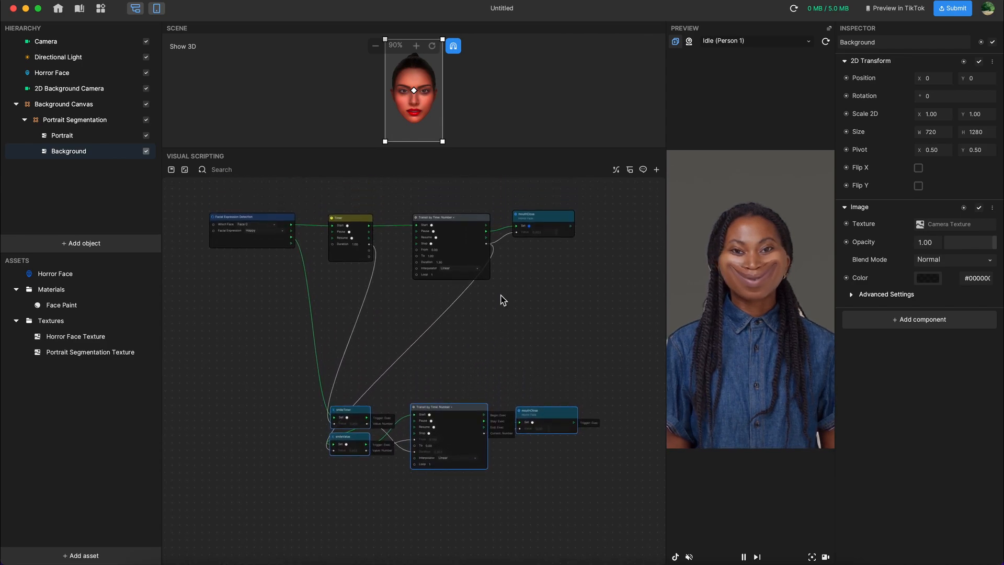
Step: Add a Set Opacity node for the Background image and place it between the two mouthClose nodes
click(846, 242)
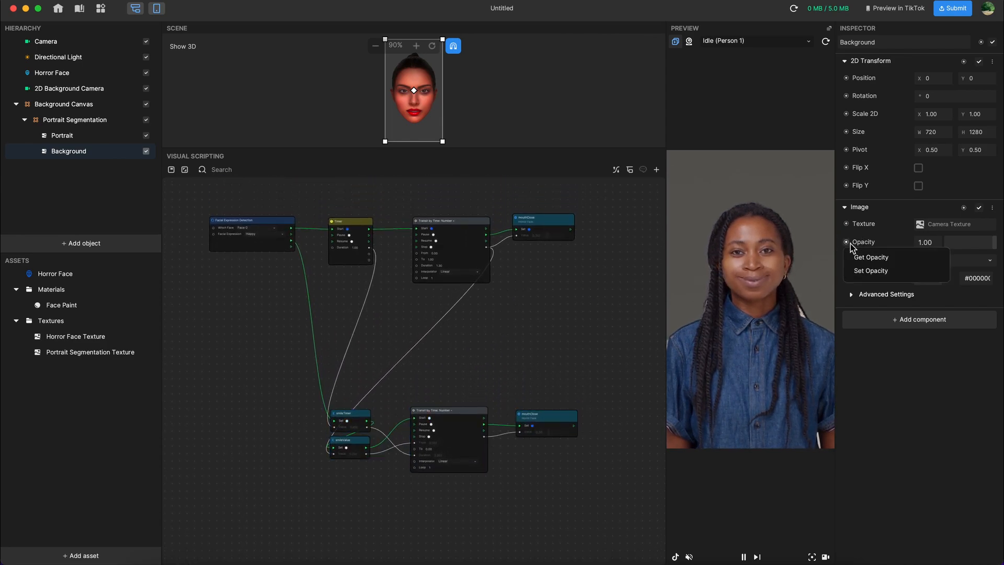
click(858, 272)
drag(455, 381, 552, 308)
Step: Duplicate the first transit beside the Background Opacity node, wiring the copy's Stay output to Set and the original's Begin output to the copy's Start
click(467, 222)
key(super+c)
key(super+v)
drag(470, 325, 437, 305)
scroll(438, 305, up, 1)
click(438, 306)
scroll(438, 309, up, 1)
click(518, 293)
drag(499, 320, 552, 324)
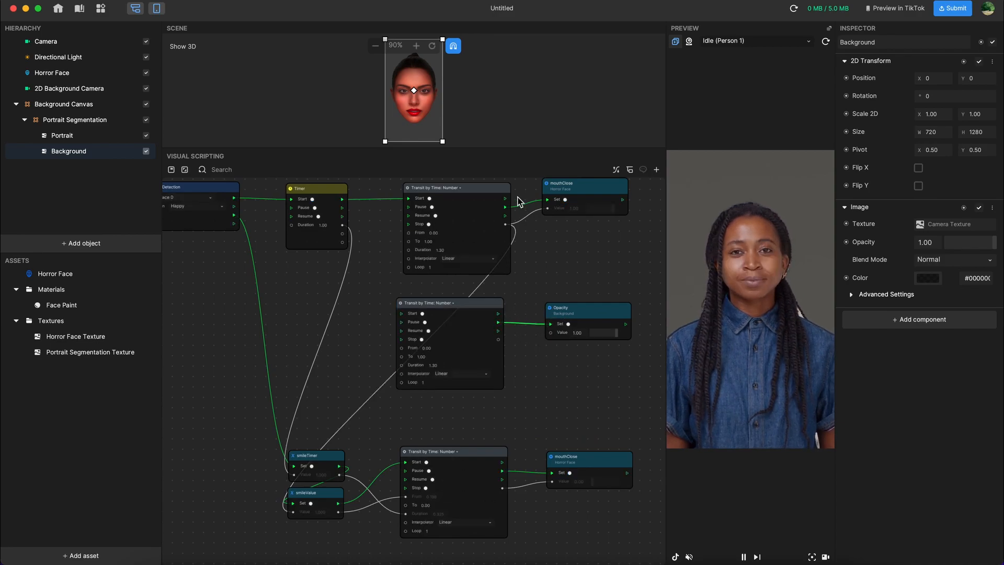
drag(504, 198, 400, 320)
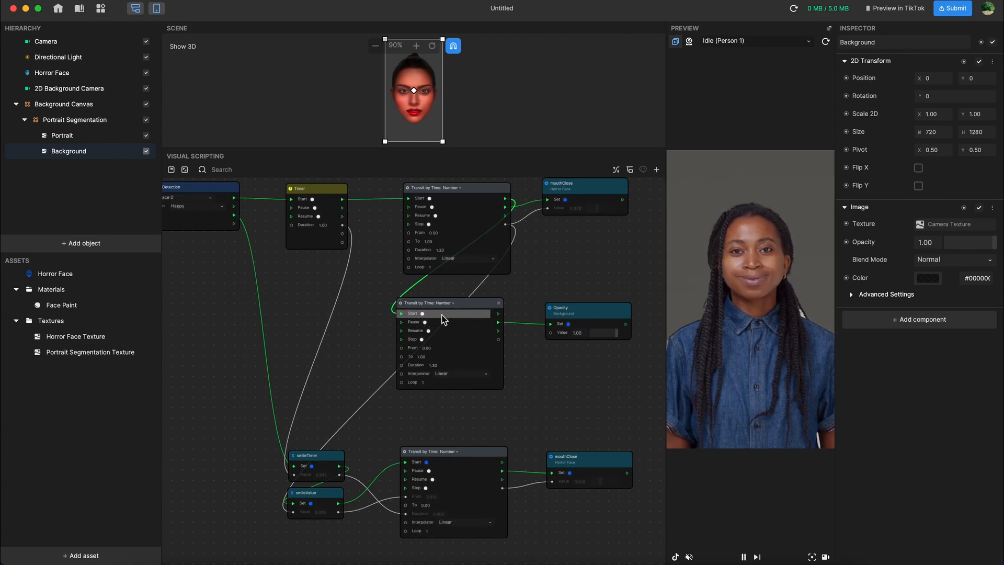
Step: Set the Background image's opacity to 0.00
click(930, 279)
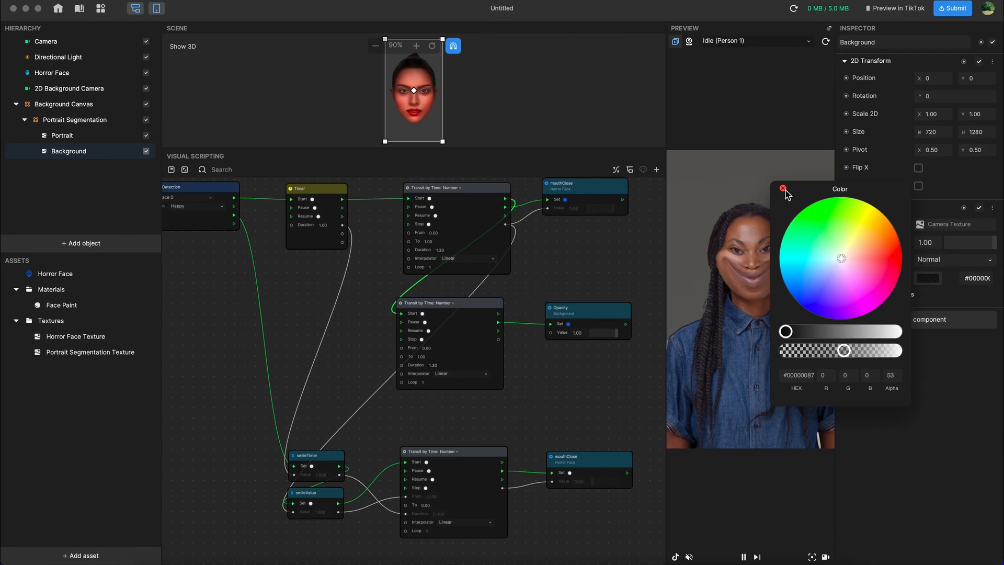
click(783, 188)
click(931, 243)
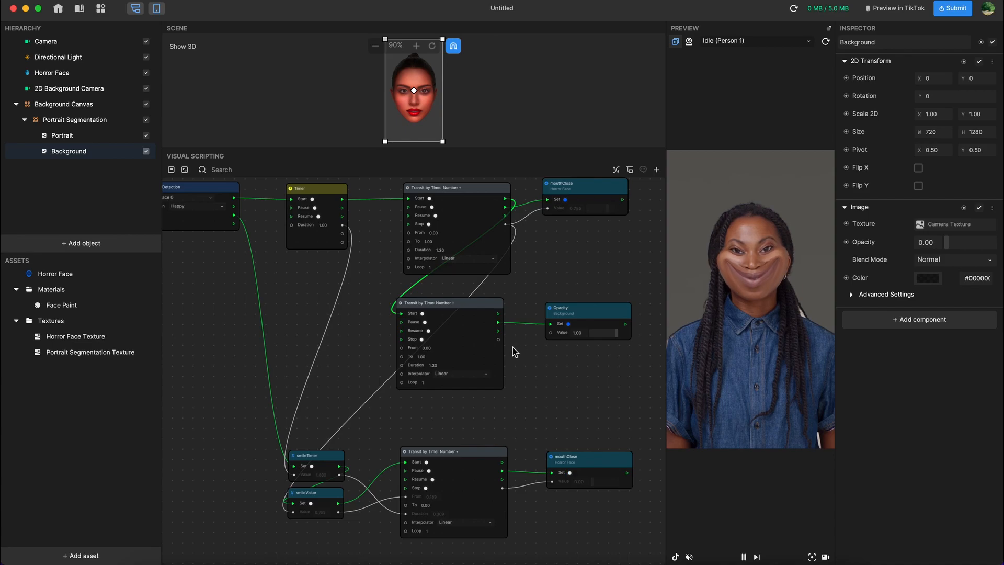
Step: Wire the copied transit's Current output to the Background Opacity's Value, and test the effect on the webcam before returning to the sample video
drag(499, 341, 552, 333)
click(689, 41)
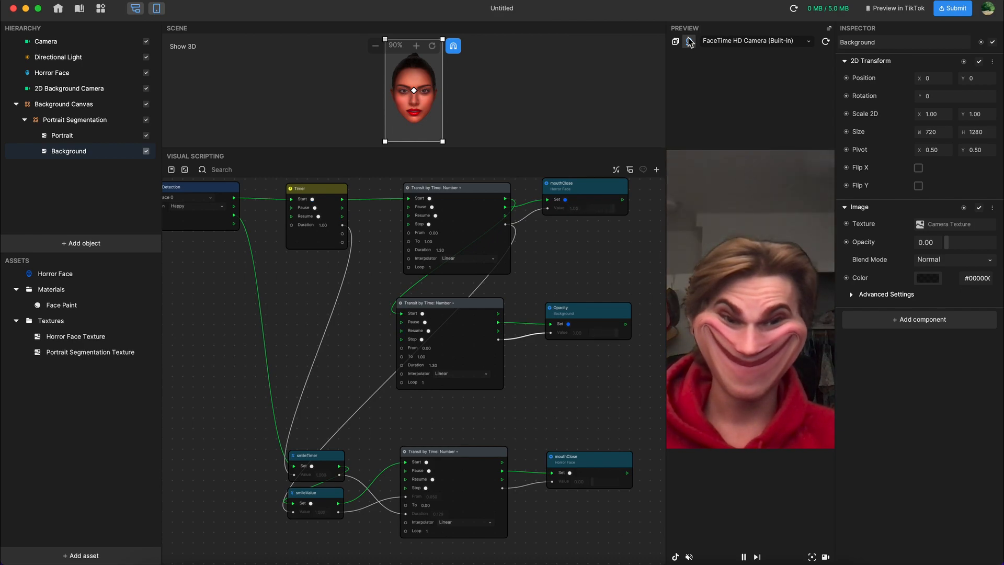
click(678, 42)
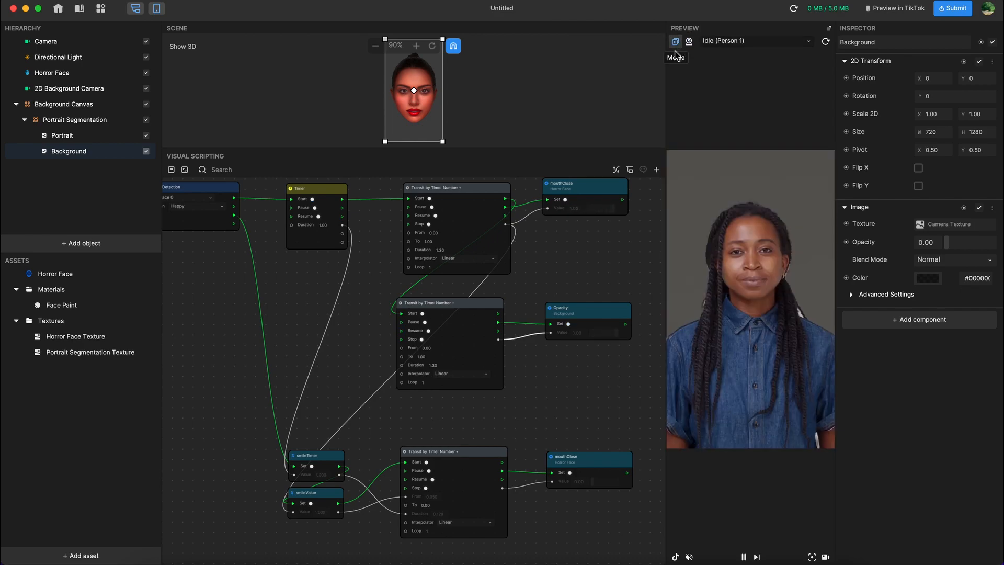
Step: Duplicate the Transit by Time node that drives the lower mouthClose and place the copy directly beneath it
scroll(625, 416, down, 3)
scroll(626, 416, up, 5)
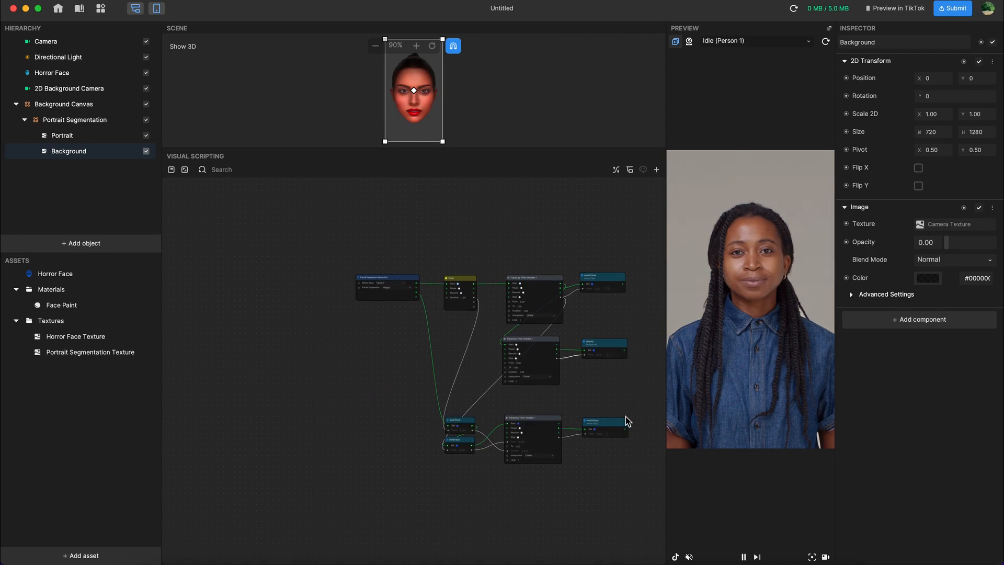
drag(611, 480, 443, 387)
click(460, 356)
click(465, 379)
key(super+c)
scroll(461, 413, down, 1)
key(super+v)
mouse_move(489, 478)
mouse_down()
mouse_move(459, 464)
mouse_move(473, 464)
mouse_up()
scroll(474, 464, down, 1)
scroll(612, 261, up, 1)
Step: Duplicate the Background Opacity node beside the new bottom transit and wire the transit's Stay and Current outputs to its Set and Value
click(601, 202)
key(super+c)
key(super+v)
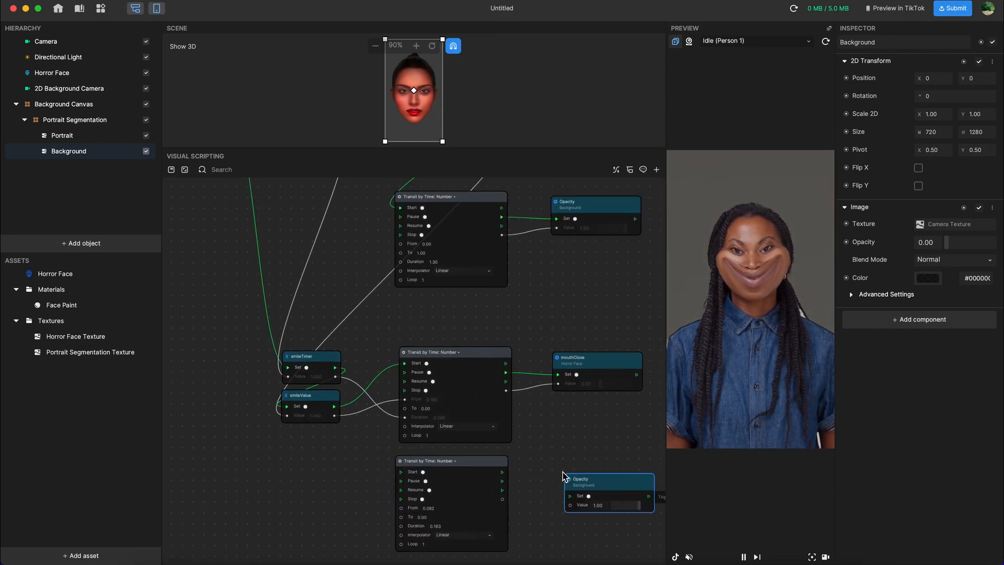
mouse_move(570, 497)
mouse_down()
mouse_move(503, 480)
mouse_move(570, 505)
mouse_up()
Step: Wire the lower mouthClose transit's Begin output to the bottom transit's Start, and feed smileTimer into its From and smileValue into its Duration
drag(506, 363, 403, 477)
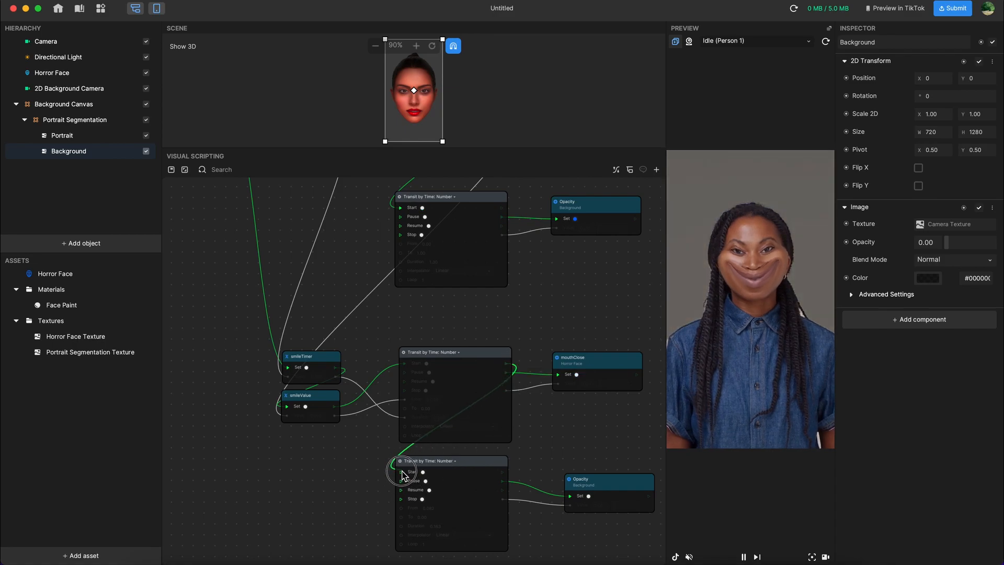
scroll(339, 450, down, 3)
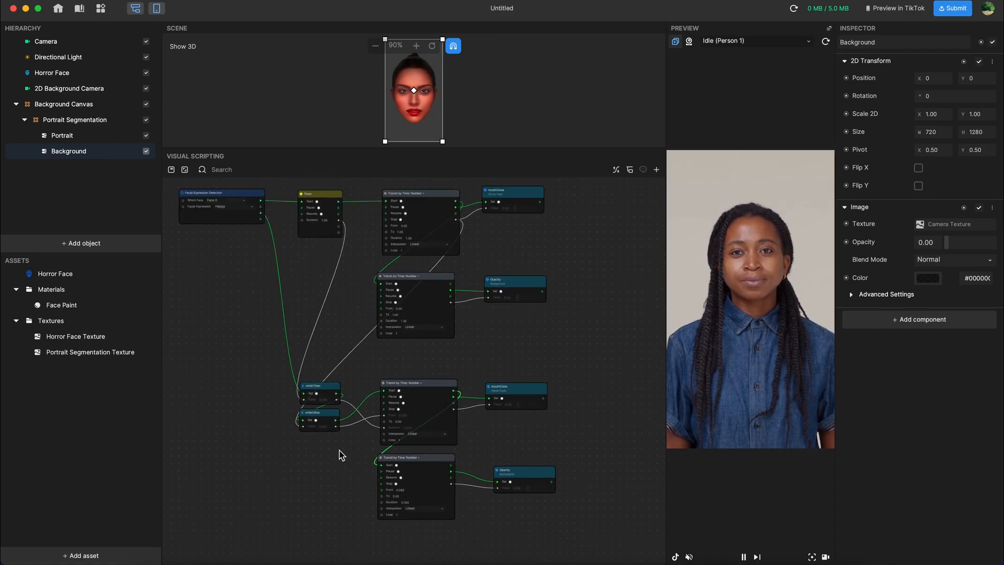
scroll(340, 450, up, 2)
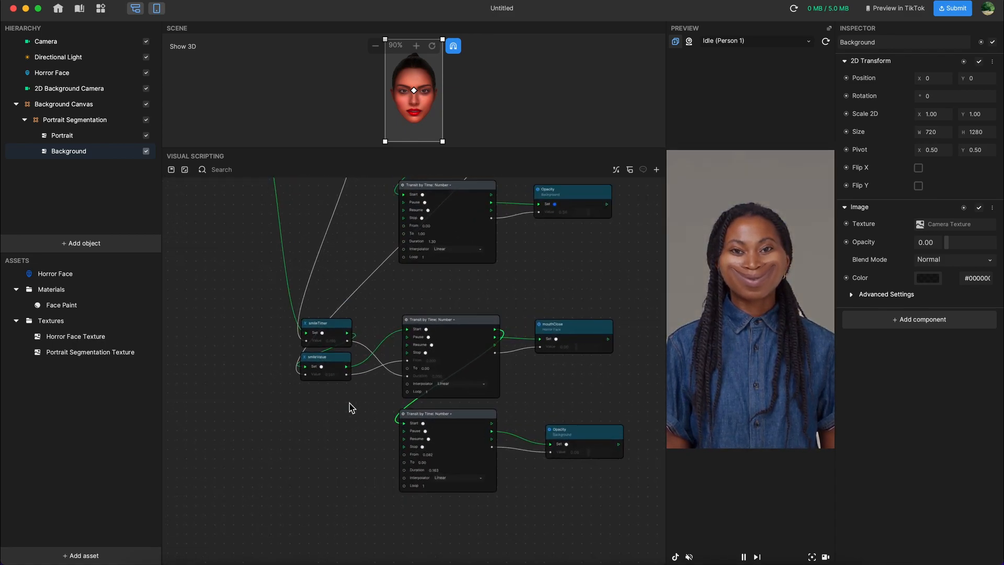
scroll(349, 403, up, 2)
drag(346, 325, 419, 469)
drag(346, 368, 419, 487)
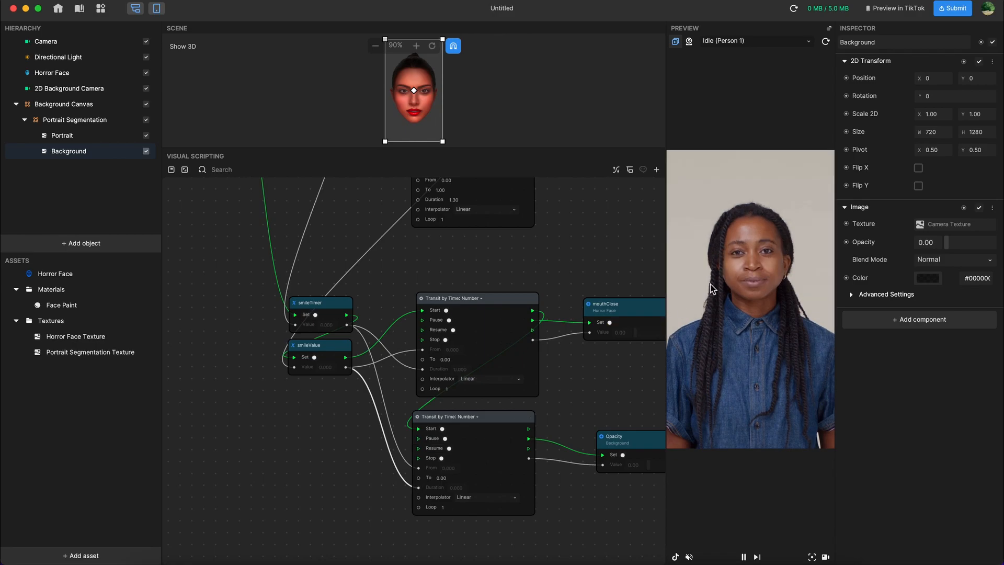
Step: Add an Eye Color face effect to the scene outside the Background Canvas
scroll(534, 306, down, 3)
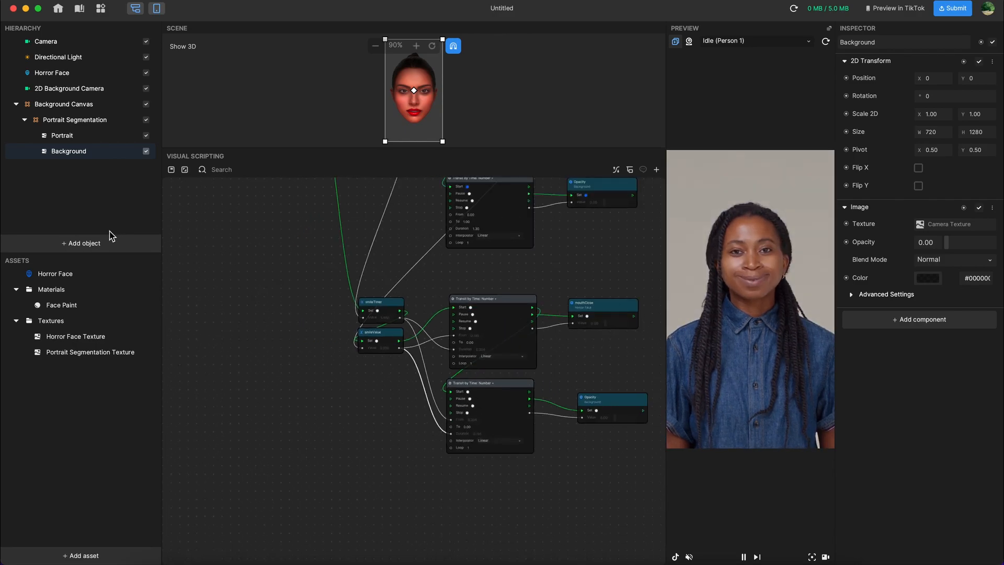
click(69, 210)
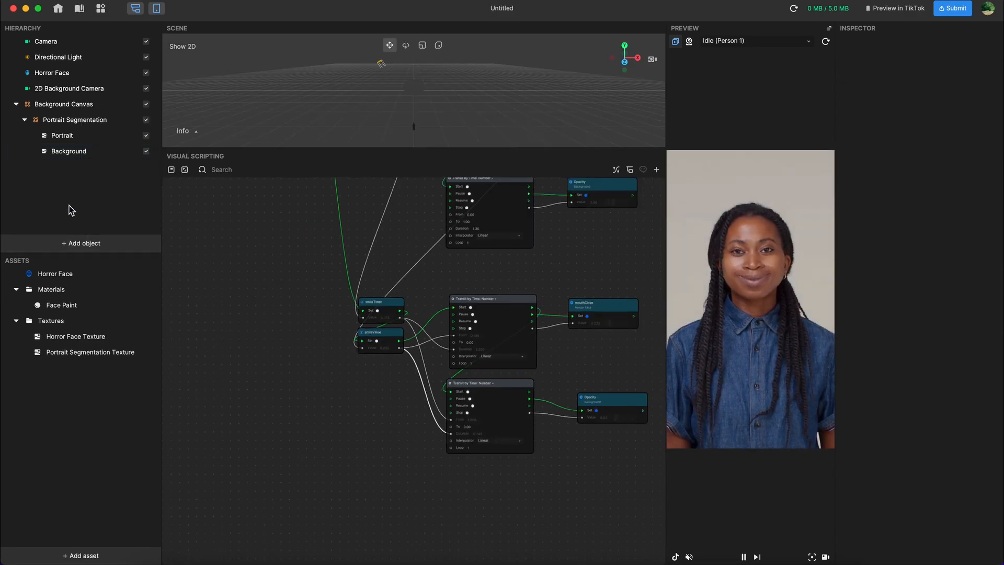
click(72, 243)
mouse_move(137, 154)
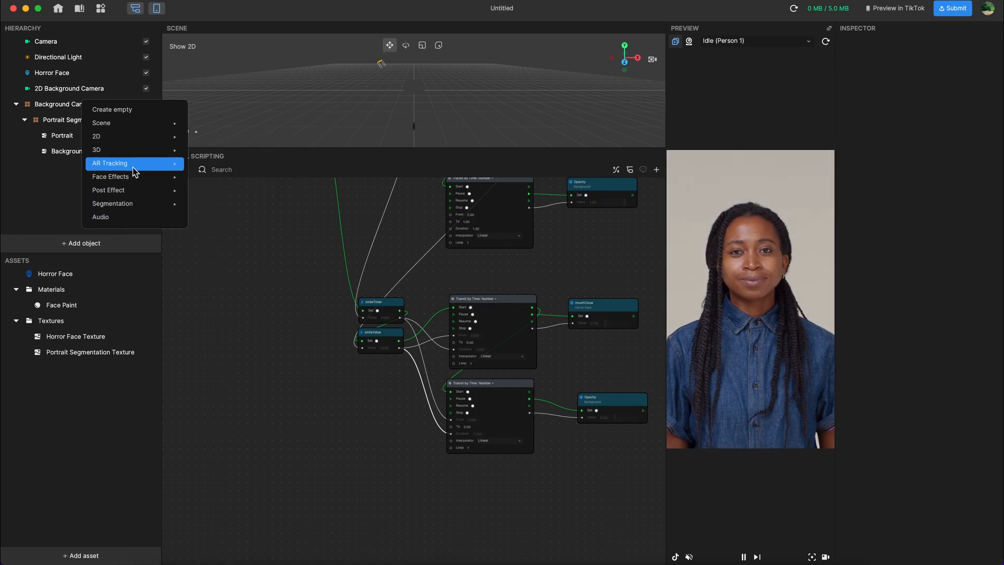
mouse_move(133, 178)
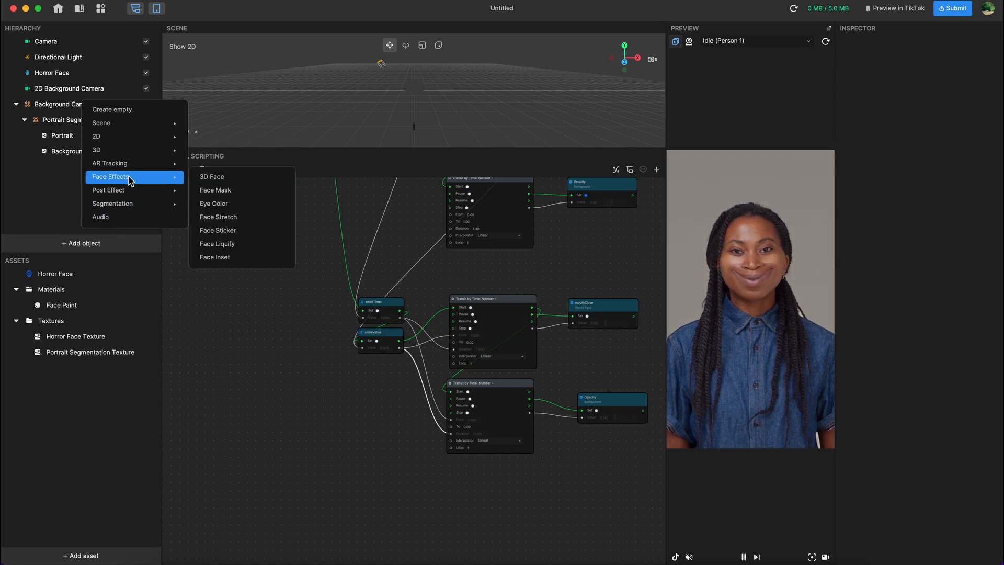
click(223, 208)
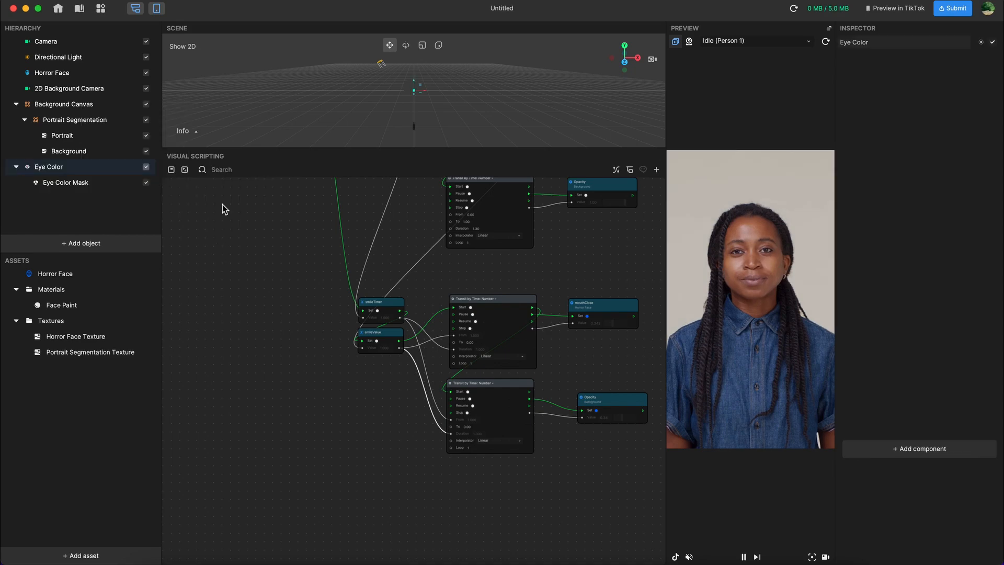
Step: Set the Eye Color to red #FF0002 with Eye Reflection enabled, and check the eyes in the webcam preview
click(928, 298)
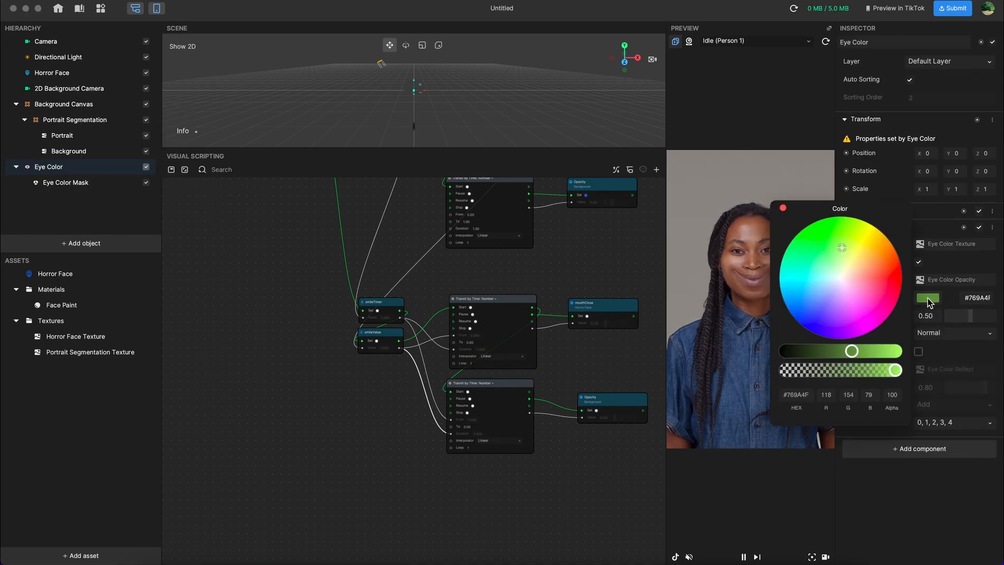
drag(855, 290, 924, 283)
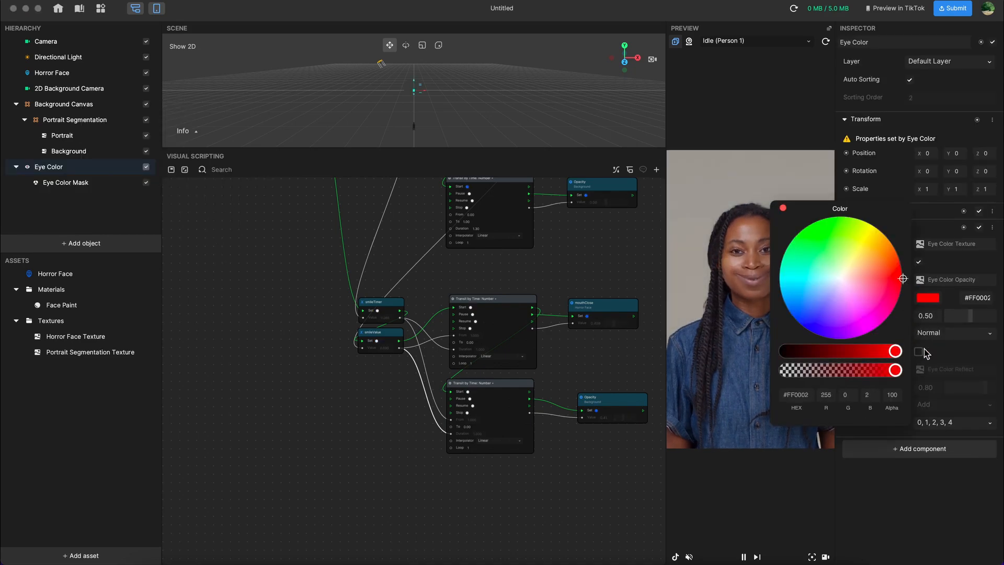
click(782, 208)
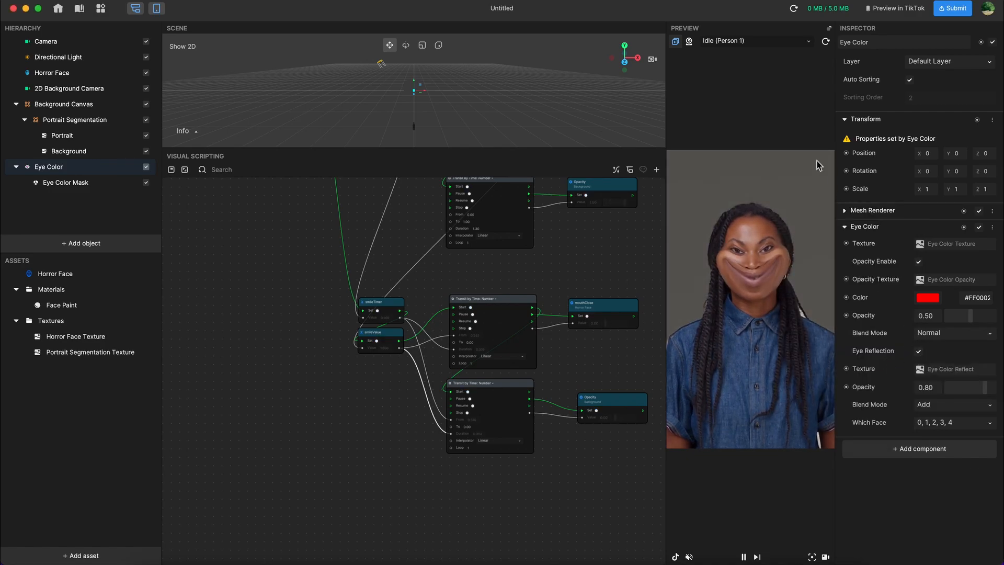
click(687, 43)
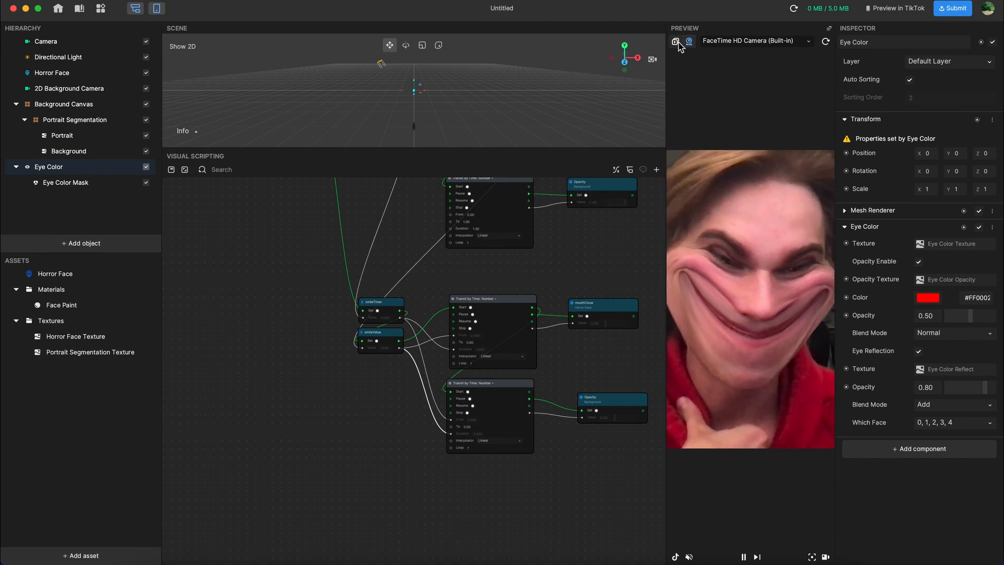
click(676, 42)
Step: Move the lower group of smileTimer, smileValue, transit, mouthClose and Opacity nodes down to free space under the upper Background Opacity row
scroll(557, 365, up, 3)
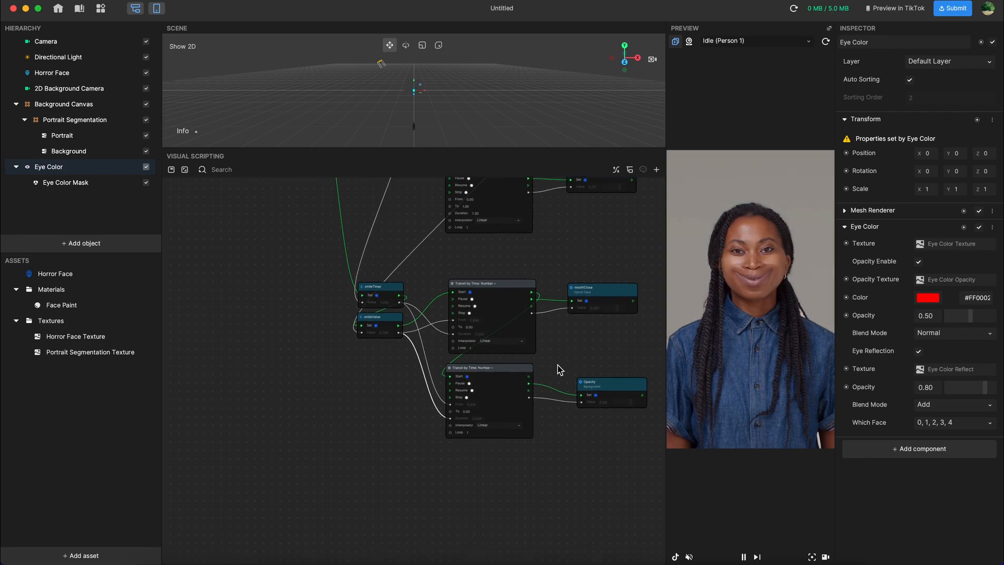
scroll(557, 365, down, 5)
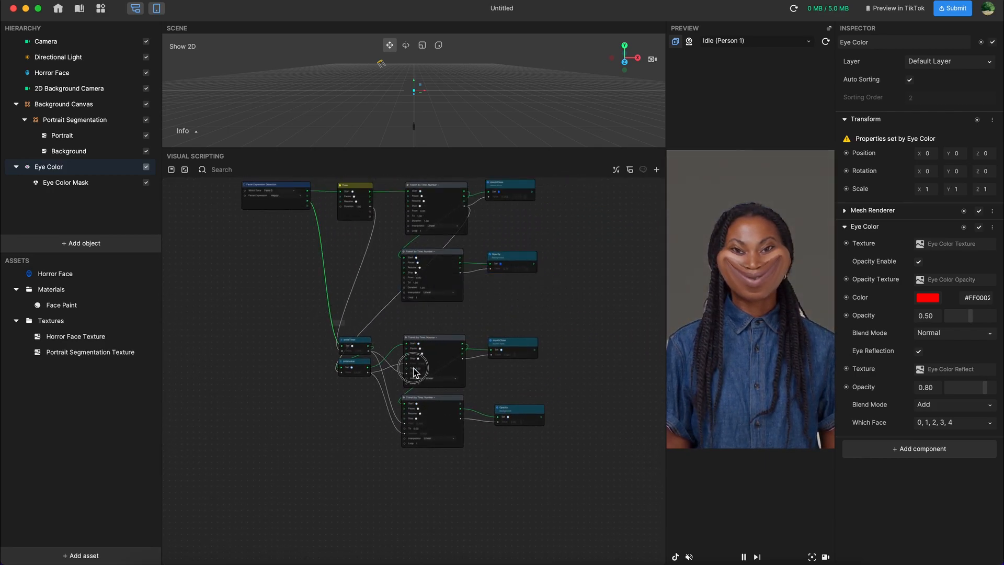
drag(447, 339, 446, 428)
Step: Duplicate the upper Background transit and Opacity pair below itself, and wire the original transit's Begin output to the copy's Start
drag(557, 330, 402, 252)
key(super+c)
click(408, 313)
key(super+v)
scroll(434, 320, up, 5)
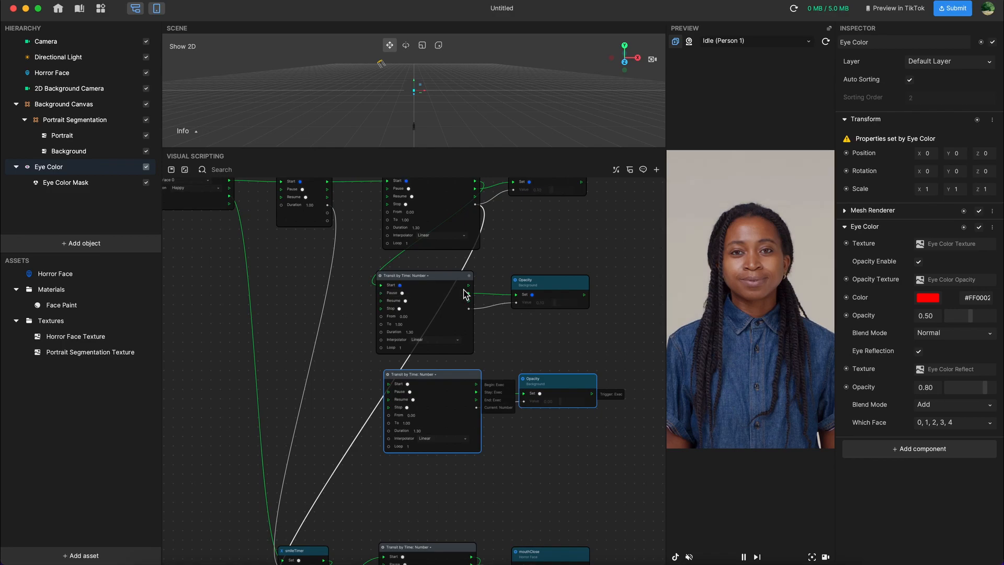
drag(468, 286, 389, 384)
Step: Replace the copied Background Opacity node with a Set Opacity node for the Eye Color object
click(575, 384)
scroll(575, 385, down, 5)
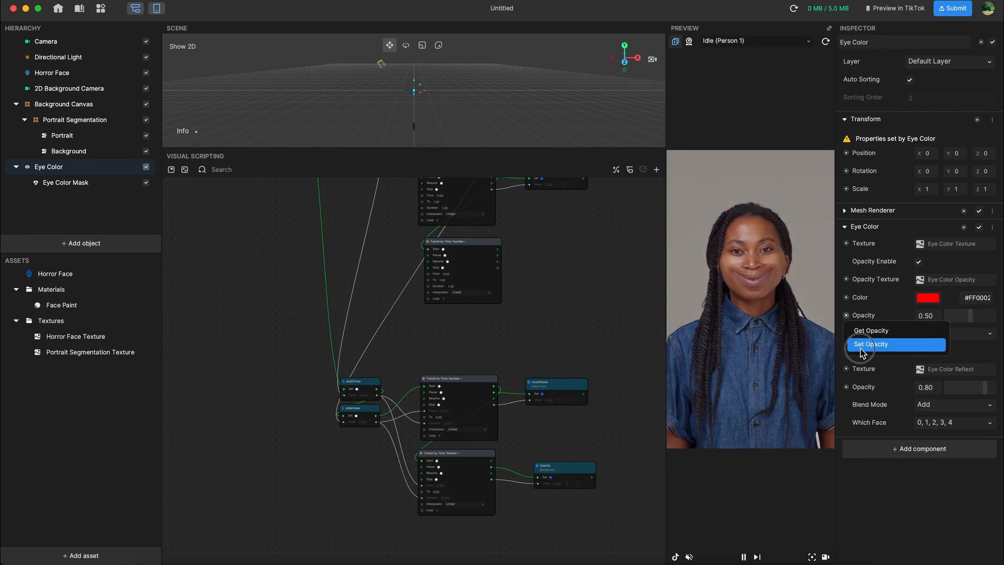
click(861, 346)
scroll(644, 266, up, 2)
drag(410, 410, 536, 253)
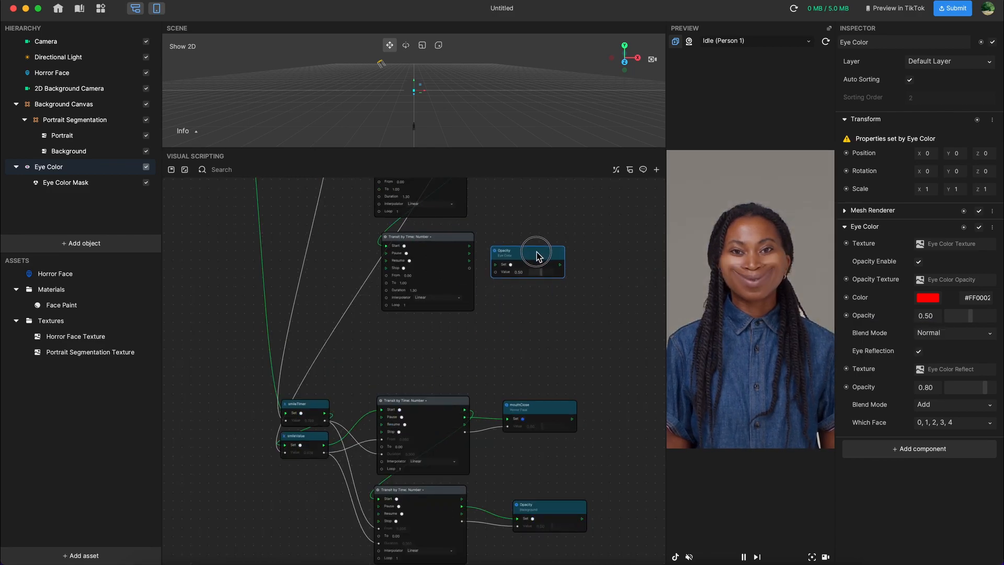
Step: Wire the copied transit's Current and Stay outputs to the Eye Color Opacity's Value and Set inputs
drag(471, 268, 494, 261)
scroll(481, 250, up, 3)
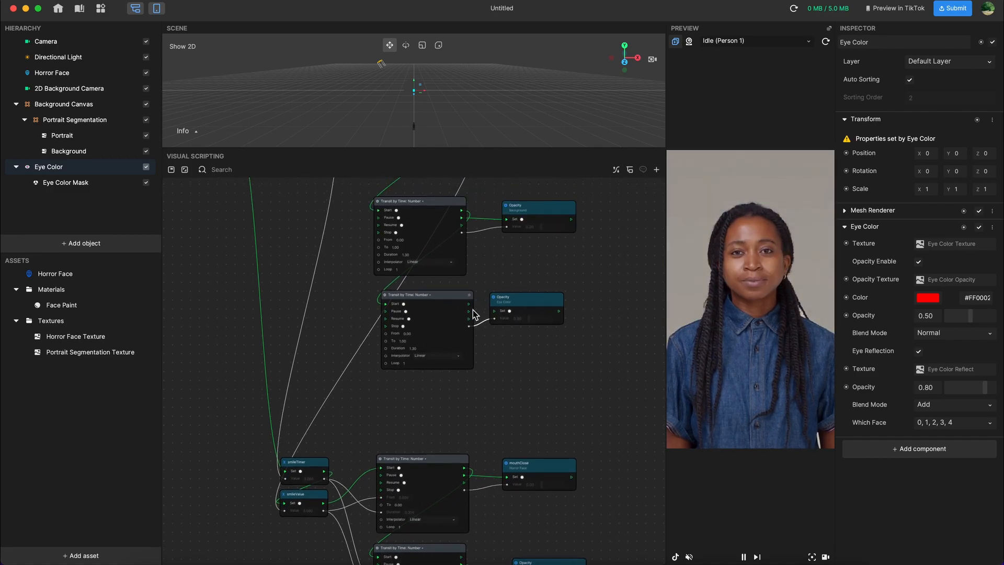
drag(469, 315, 496, 316)
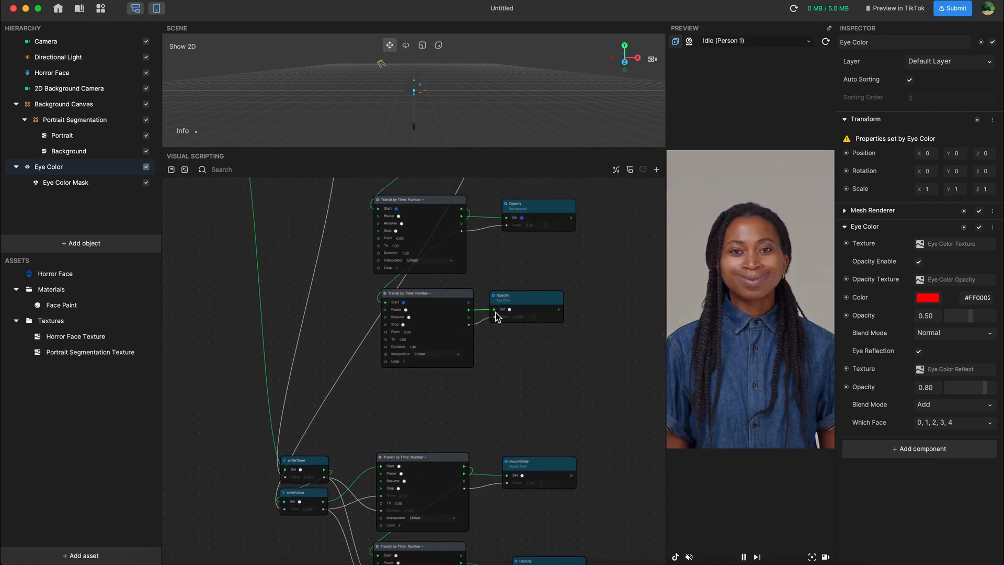
Step: Paste a copy of the Eye Color transit and Opacity pair at the graph's bottom, and wire the lower Background transit's Begin output to its Start
scroll(497, 316, down, 5)
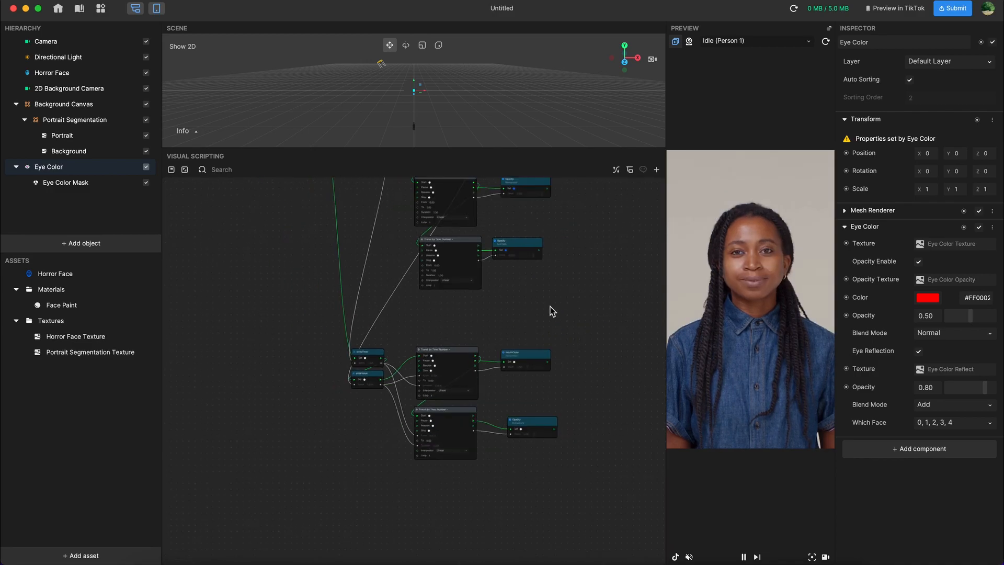
scroll(439, 361, down, 3)
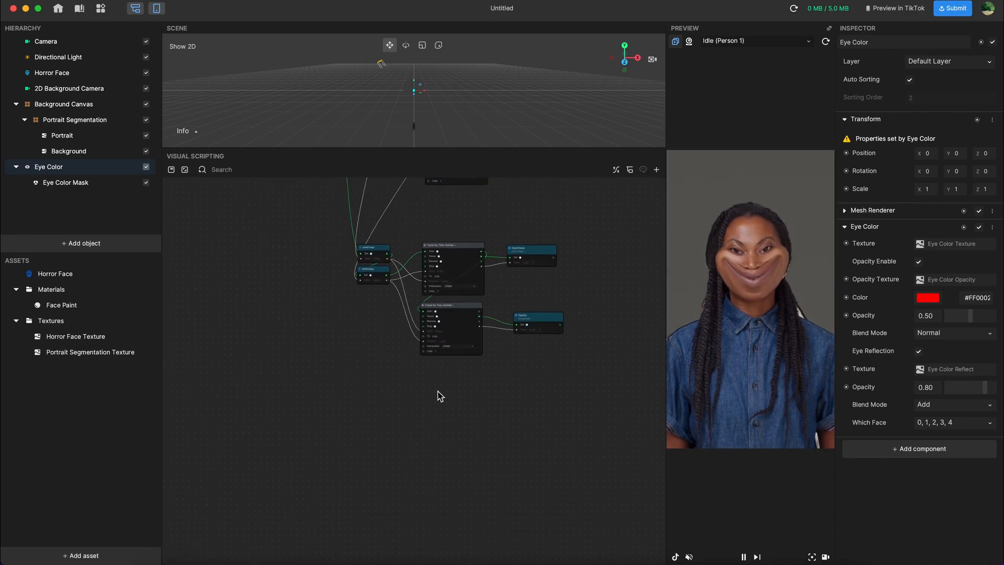
key(ctrl+v)
scroll(438, 391, up, 3)
drag(486, 401, 438, 365)
drag(508, 265, 488, 309)
drag(400, 372, 400, 373)
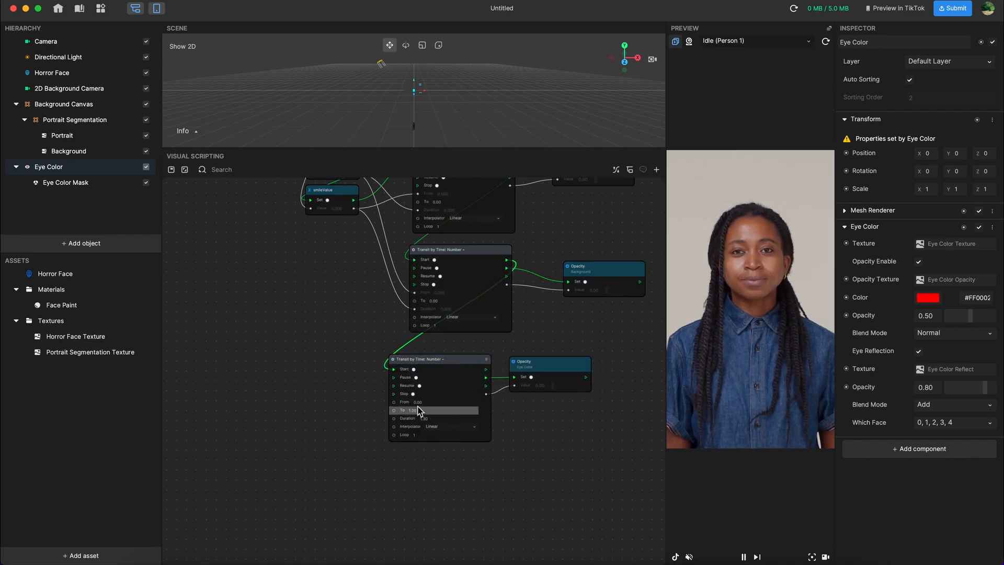
Step: Feed smileValue into the bottom Eye Color transit's Duration and smileTimer into its From, and set its To value to 0.00
drag(354, 209, 394, 418)
scroll(375, 306, up, 3)
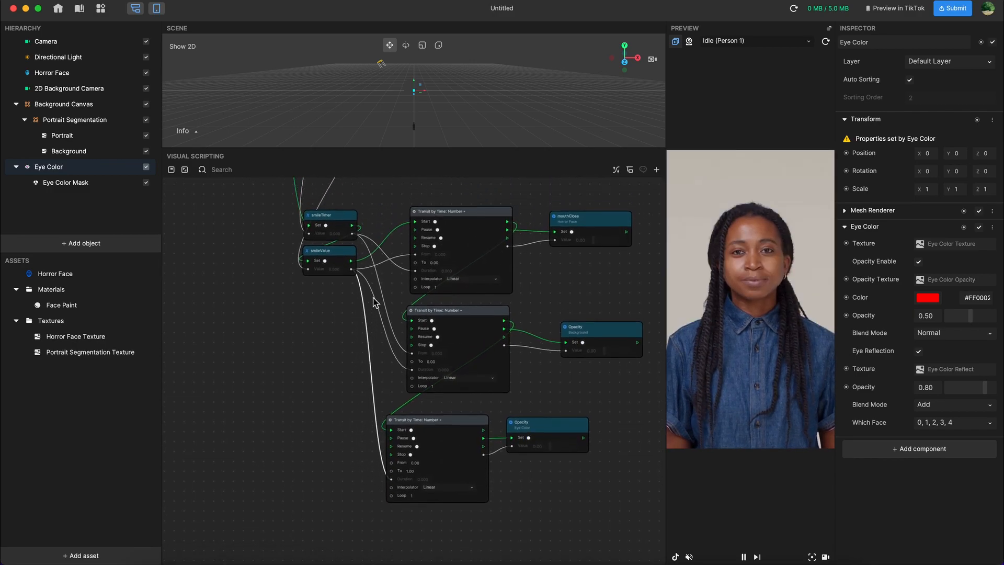
drag(352, 239, 394, 469)
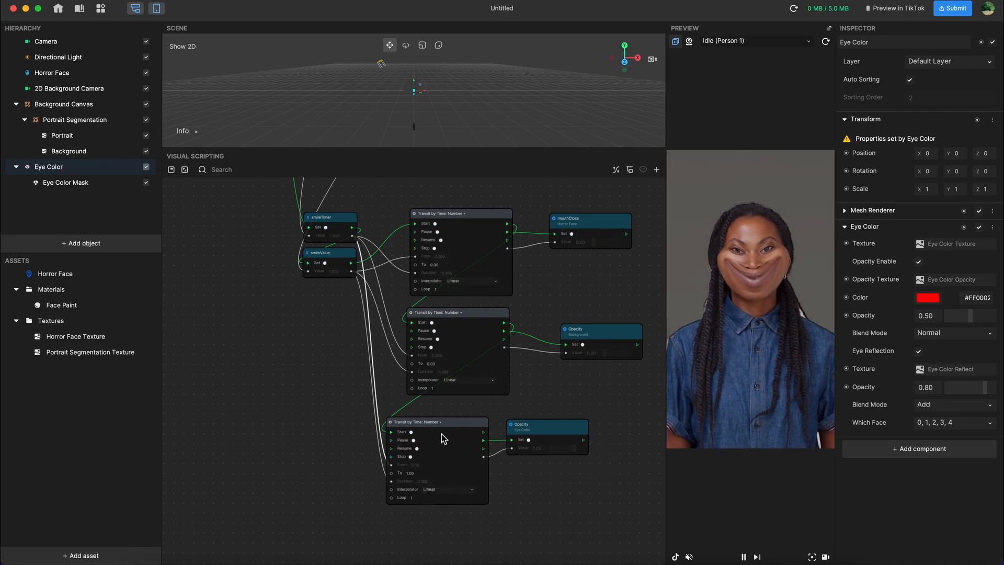
Step: Preview the effect on the webcam and restart it to check the eyes' starting state
click(689, 42)
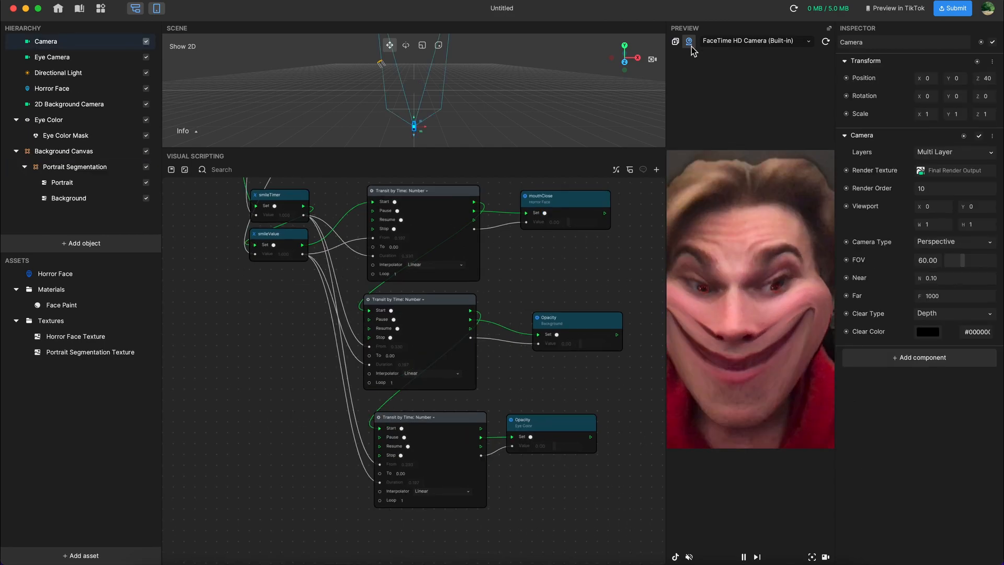
click(825, 42)
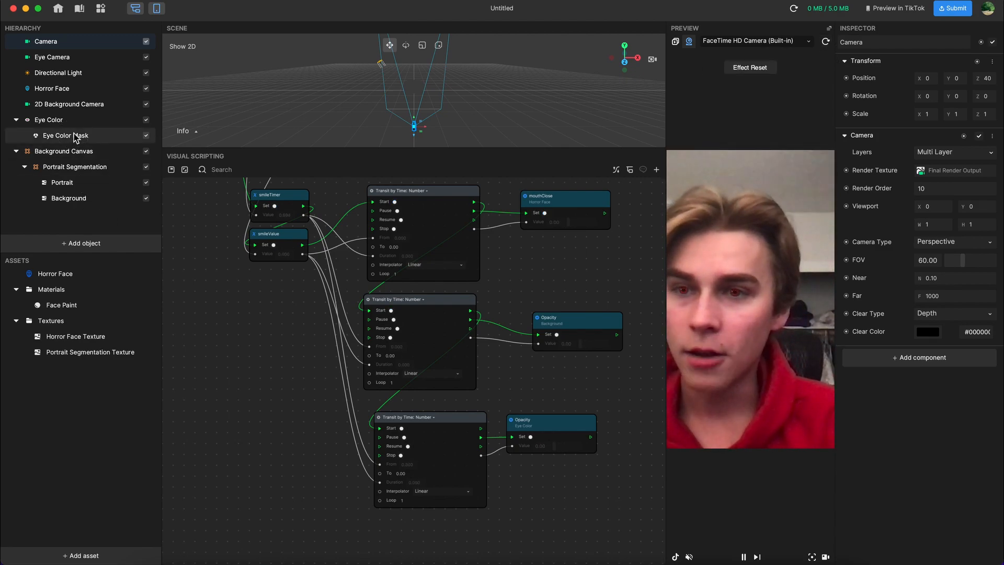
Step: Open the settings of the Eye Color Mask and its parent Eye Color object
click(131, 136)
click(100, 119)
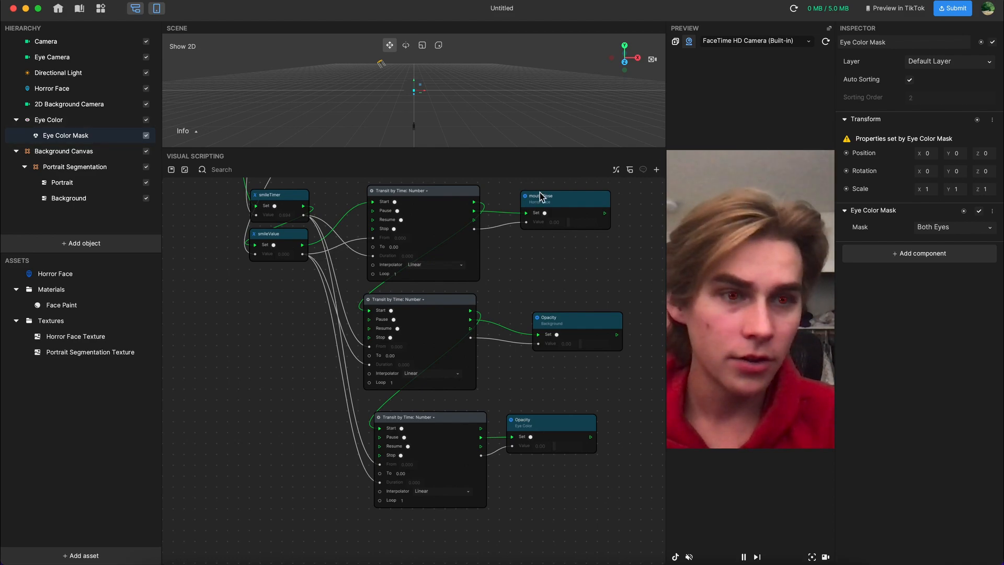